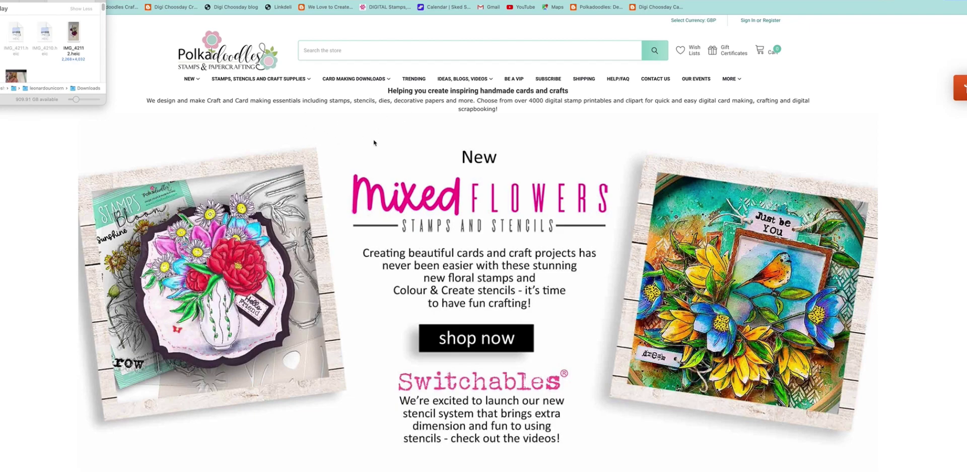
Step: Browse the printable digital stamps in the Digi Deals category of the card making downloads
left_click(363, 80)
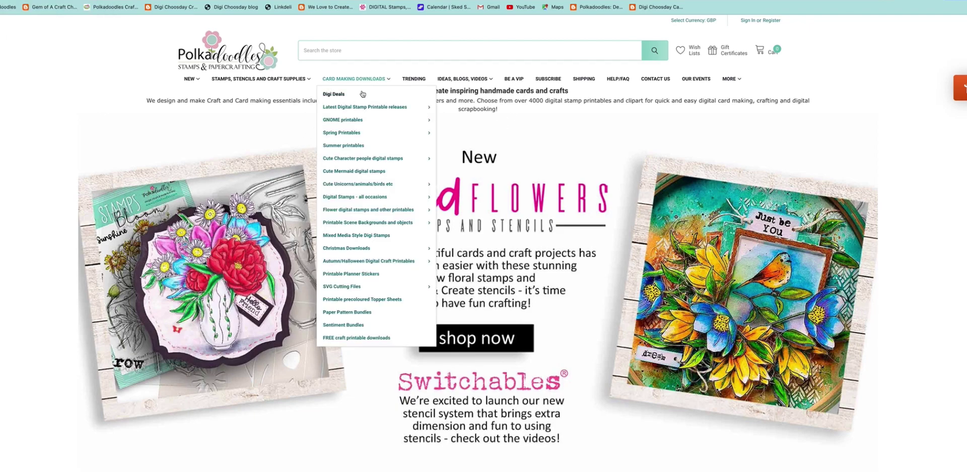
left_click(336, 95)
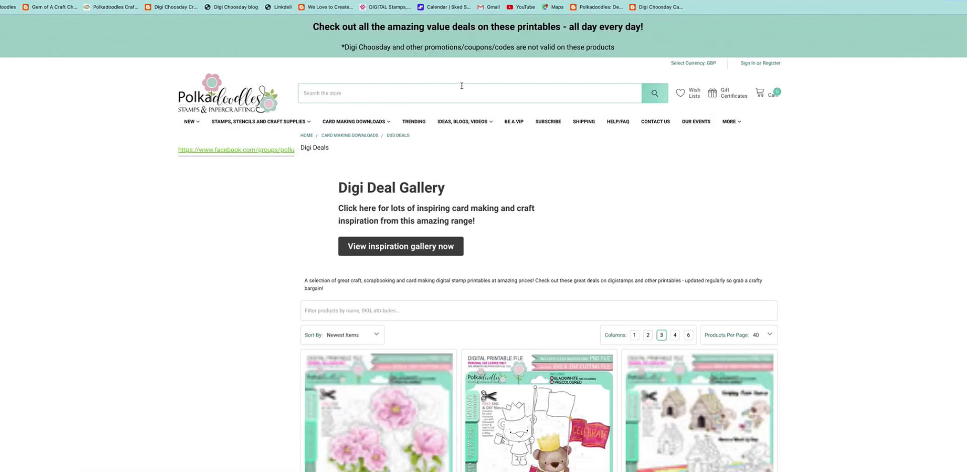
scroll(807, 126, "down", 15)
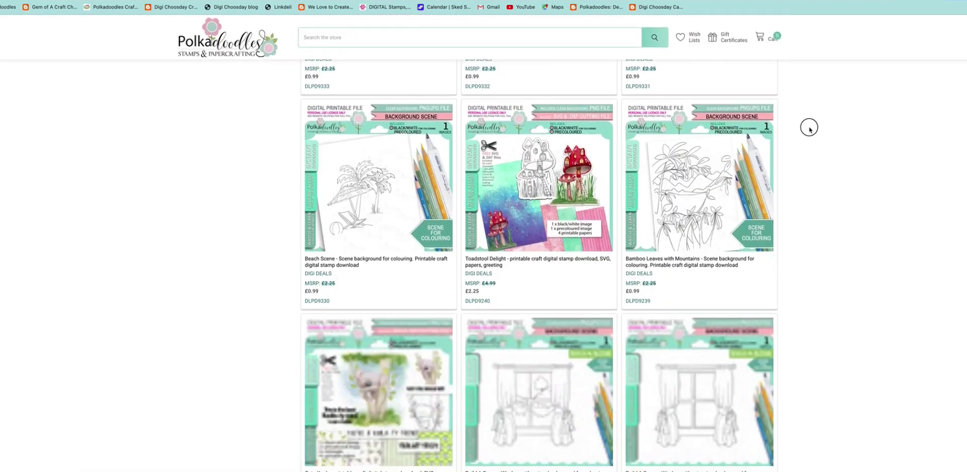
scroll(670, 212, "down", 20)
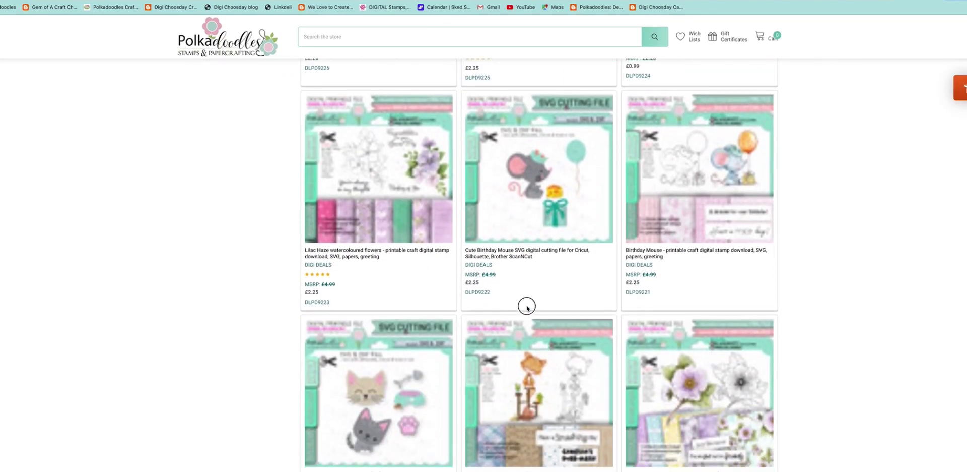
scroll(442, 368, "up", 3)
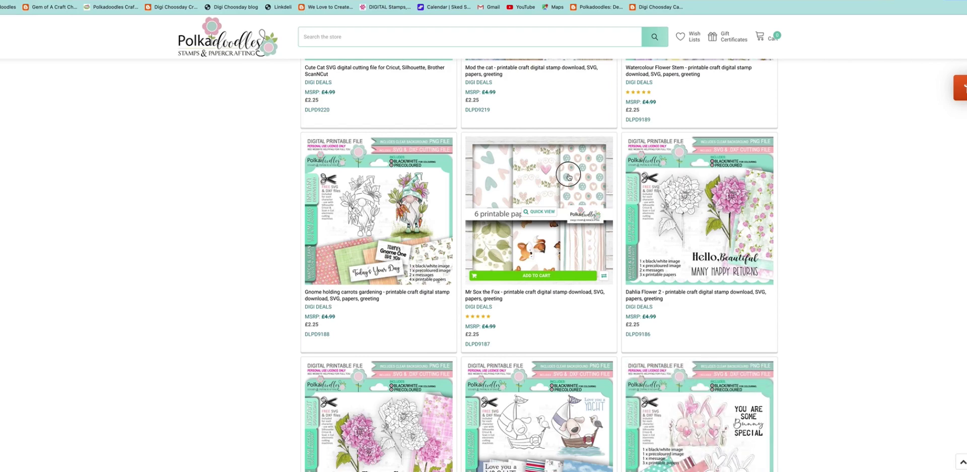
Step: Add one Mr Sox the Fox printable digital stamp download to the cart and proceed to checkout
left_click(567, 181)
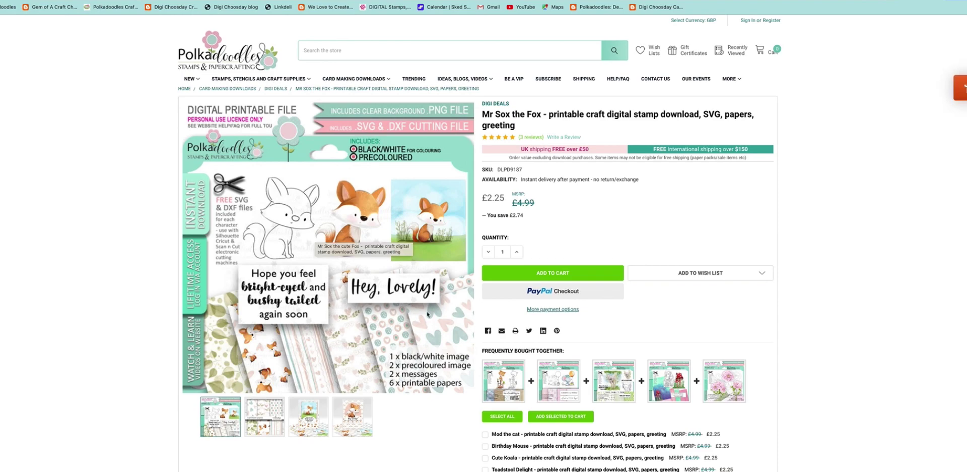
left_click(529, 275)
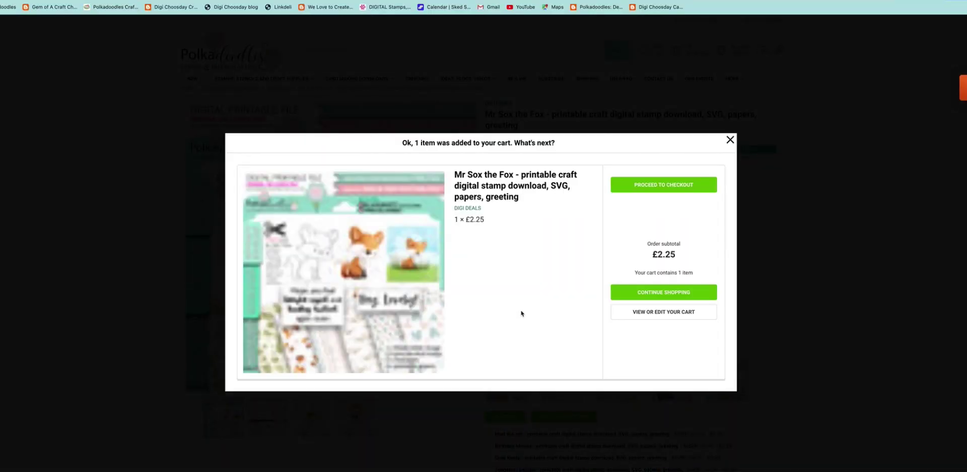
left_click(642, 184)
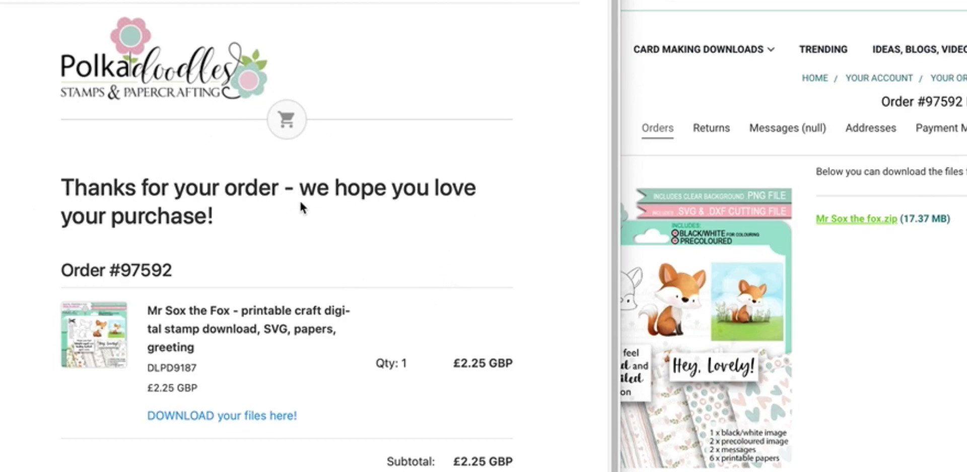
Step: Open the order's download page from the confirmation e-mail and look through the Mr Sox the Fox preview images
left_click(177, 415)
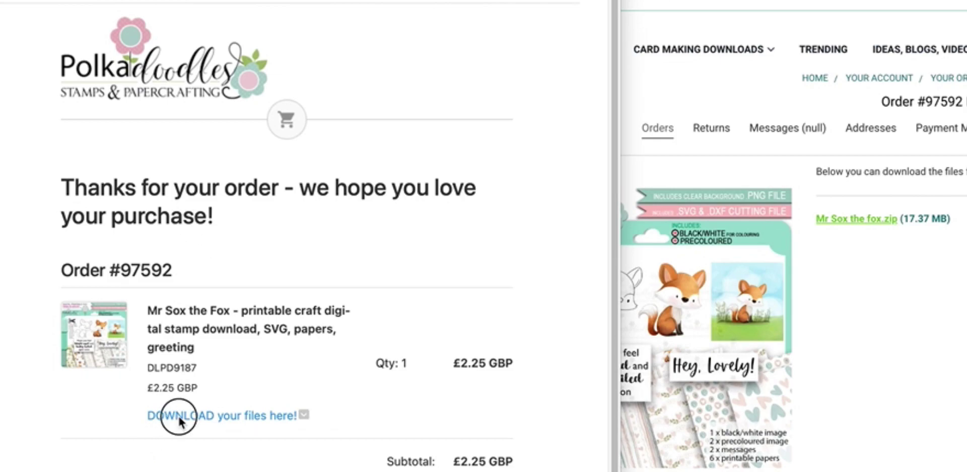
right_click(224, 413)
mouse_move(246, 467)
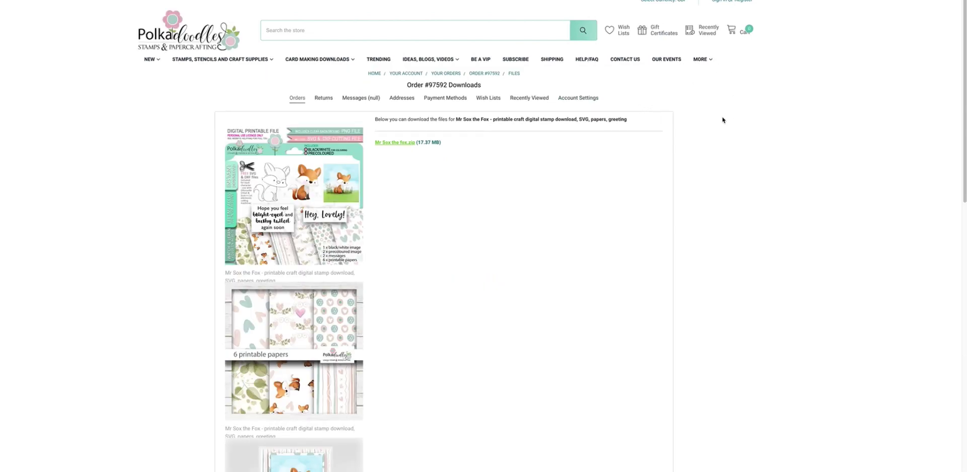
left_click_drag(962, 72, 658, 201)
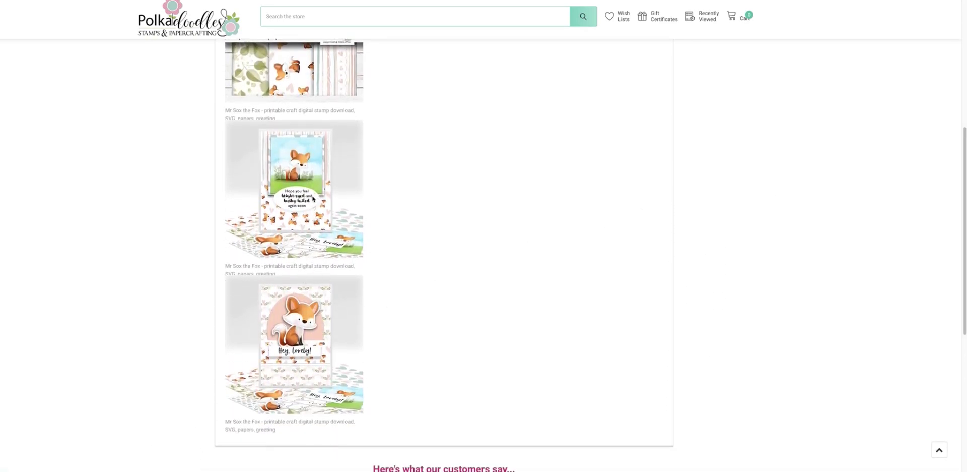
left_click_drag(963, 194, 929, 54)
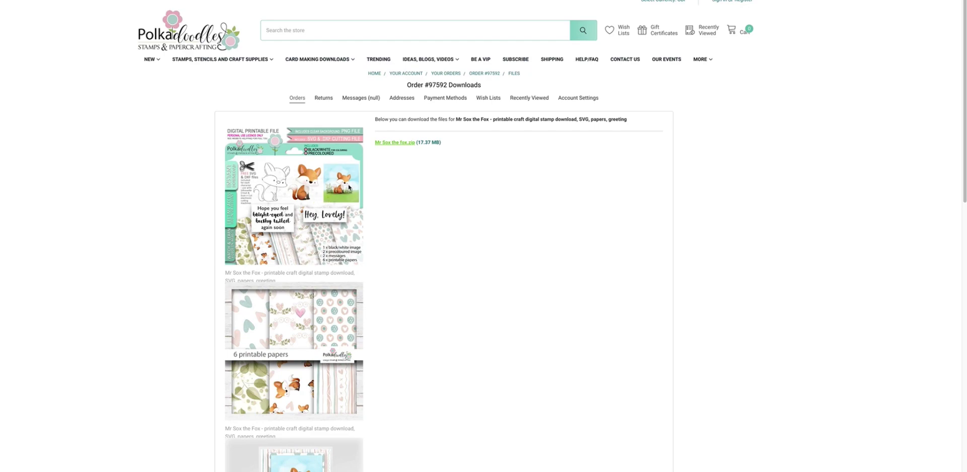
Step: Download the Mr Sox the fox.zip file and save it in the Downloads folder
left_click(395, 146)
mouse_move(395, 146)
left_mouse_down()
mouse_move(427, 161)
mouse_move(393, 159)
left_mouse_up()
left_click(395, 143)
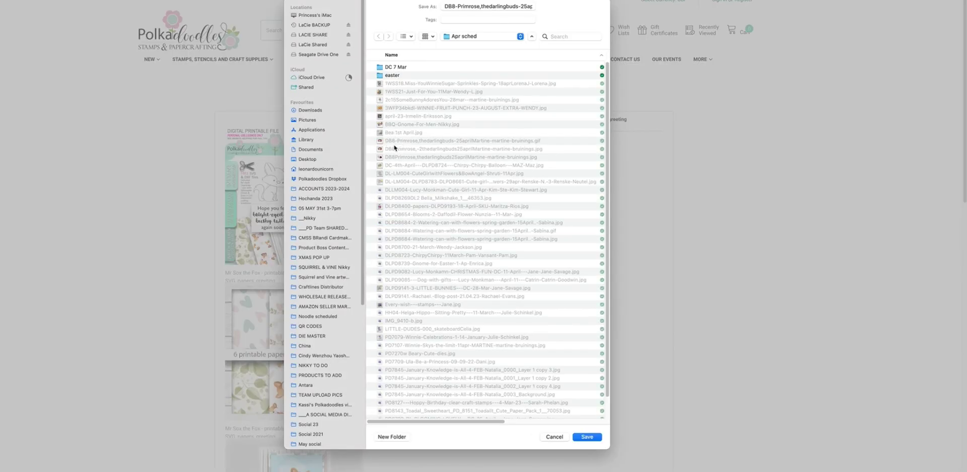
left_click(316, 111)
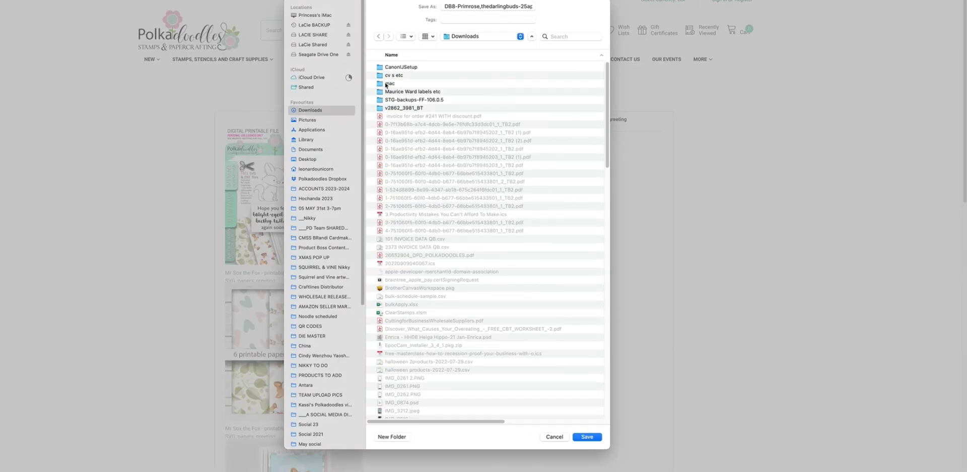
key("Return")
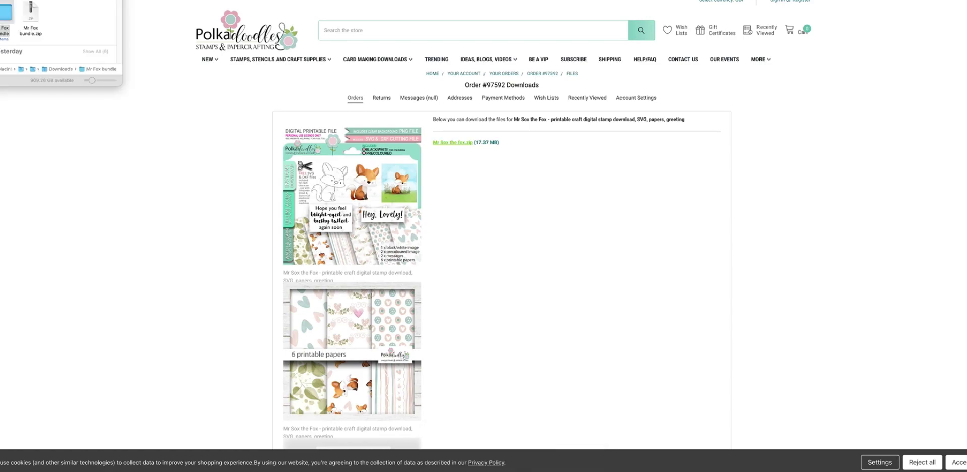
Step: Widen the Finder window, move it fully into view, and select the Mr Fox bundle.zip file in Downloads
left_click_drag(132, 102, 198, 101)
left_click_drag(85, 0, 75, 20)
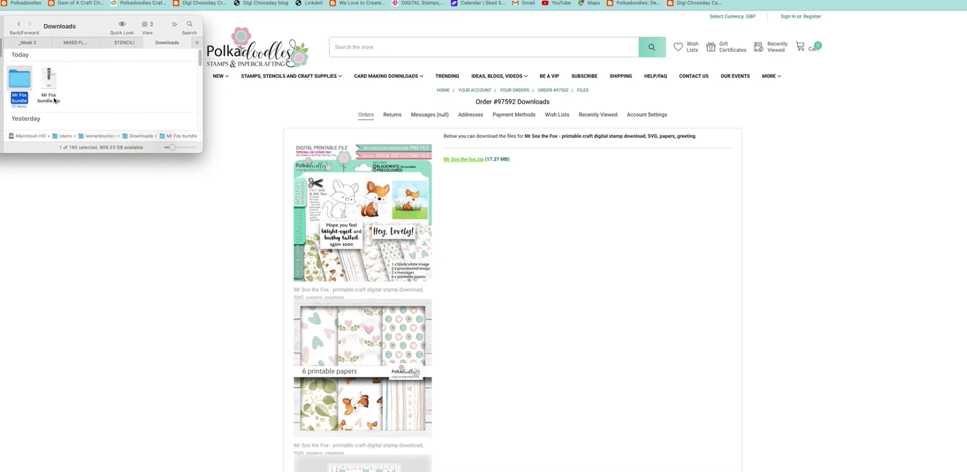
left_click(64, 88)
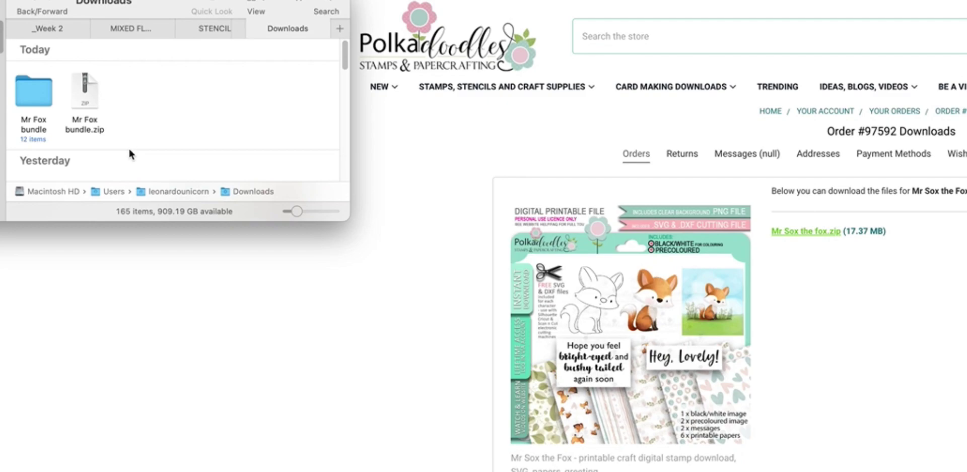
Step: Open the Mr Fox bundle folder in an enlarged Finder window and check its Mr Sox - SVG DXF Files subfolder
double_click(32, 94)
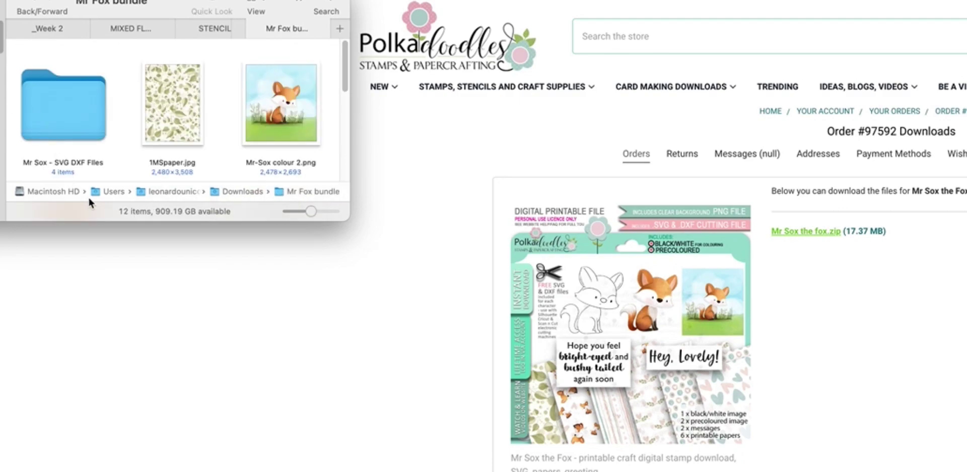
left_click_drag(347, 219, 734, 468)
double_click(47, 105)
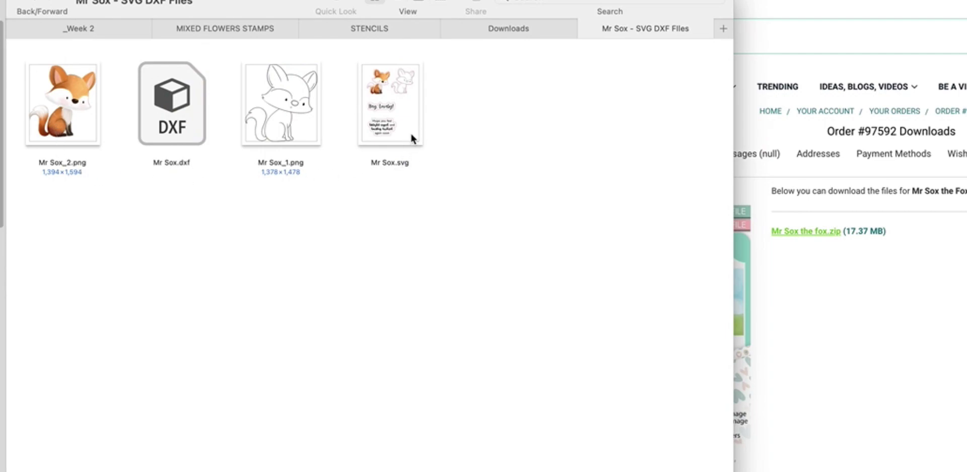
left_click(33, 3)
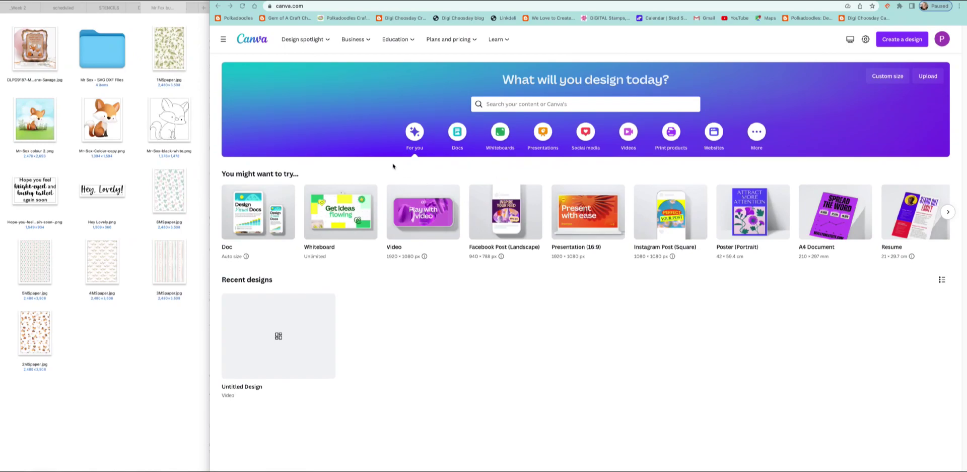
Step: Preview the finished craft project photo in the Mr Fox bundle folder
left_click(39, 57)
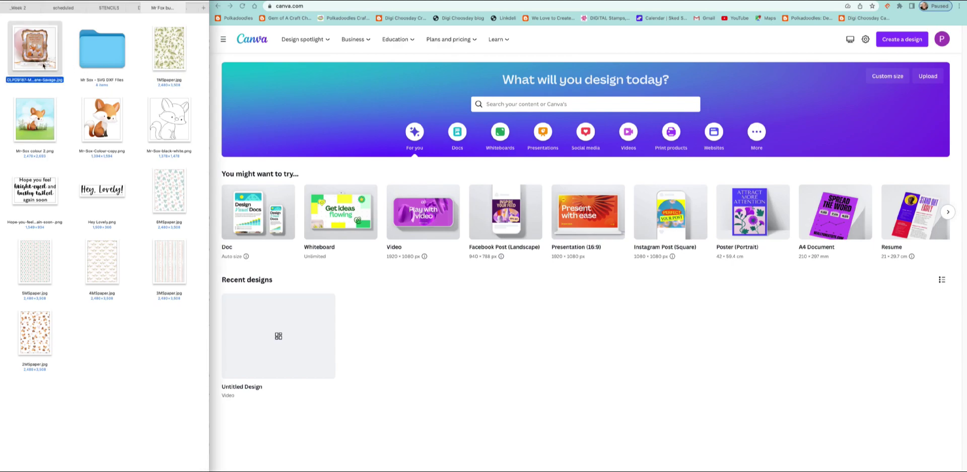
key("space")
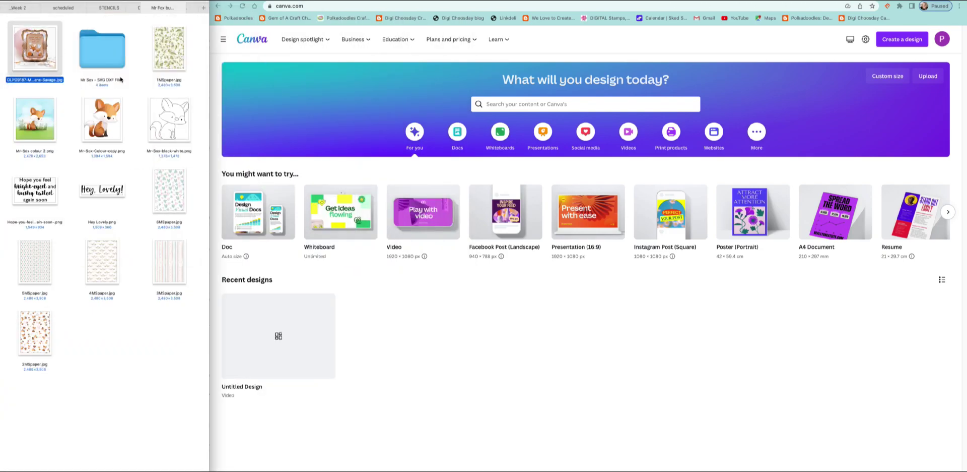
Step: Switch to Canva and create a new A4 document, dismissing the Design together tip and the sharing options
left_click(501, 347)
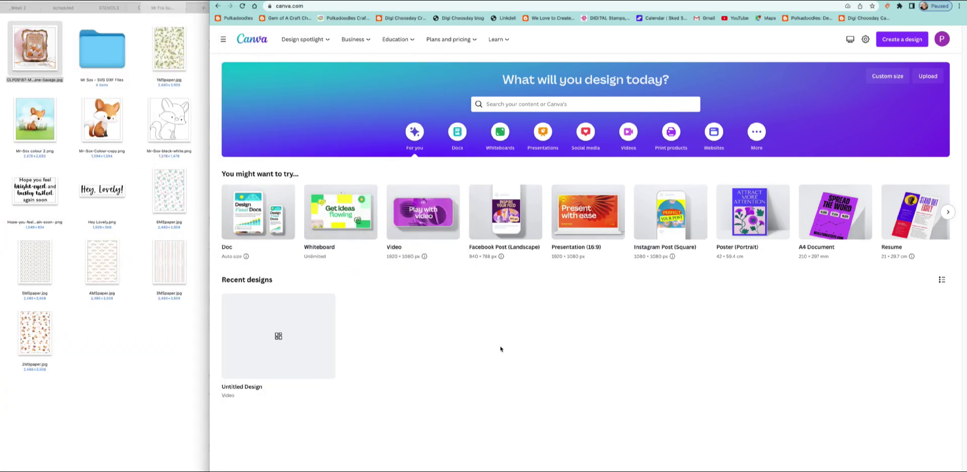
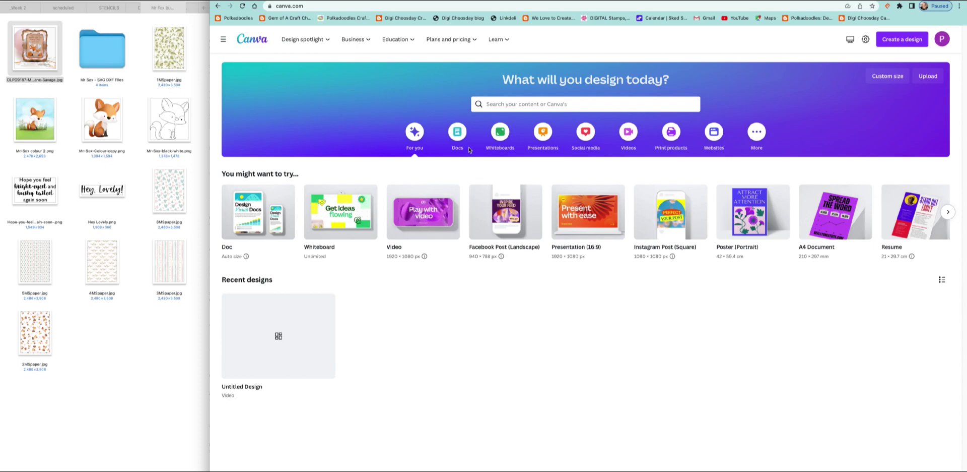
left_click(816, 224)
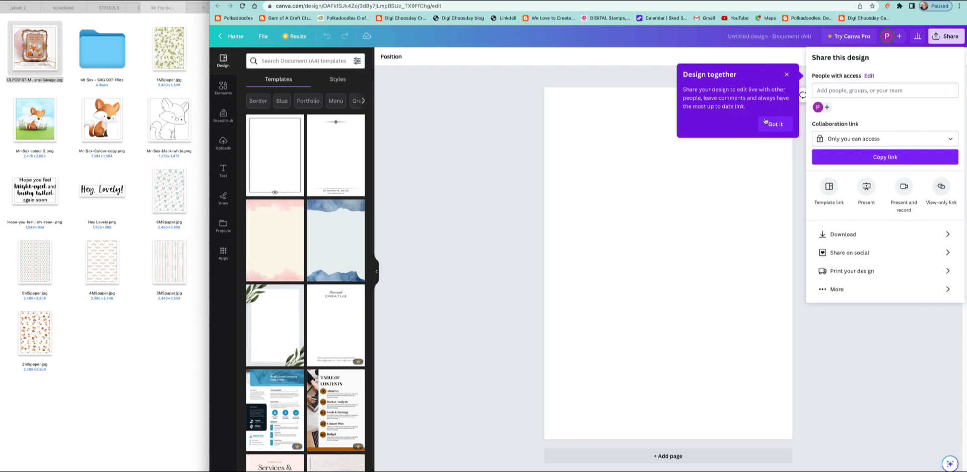
left_click(787, 75)
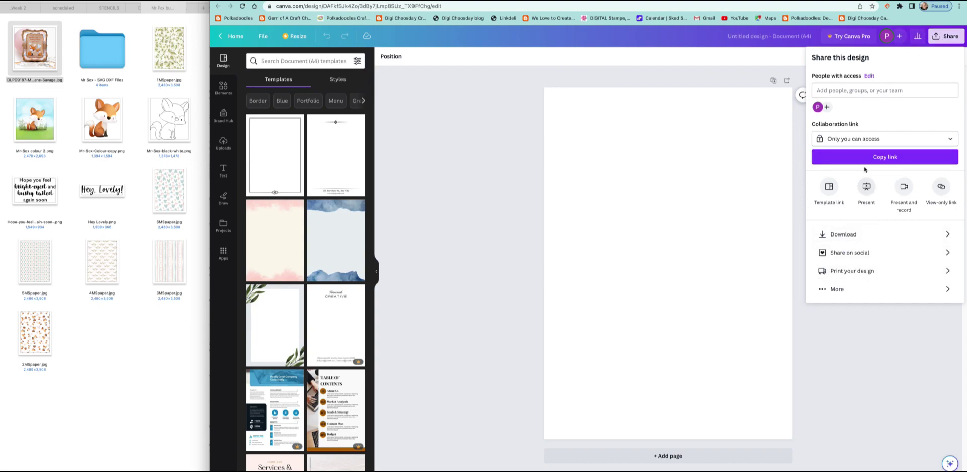
left_click(474, 223)
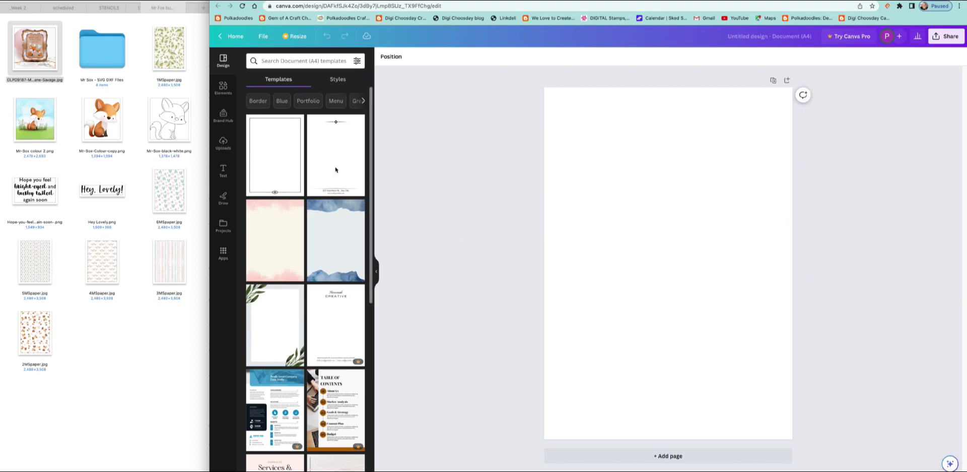
Step: Try out watercolour templates and apply the pink-edged Plain Watercolor Letter Paper A4 Document template to the page
left_click(334, 239)
left_click(337, 261)
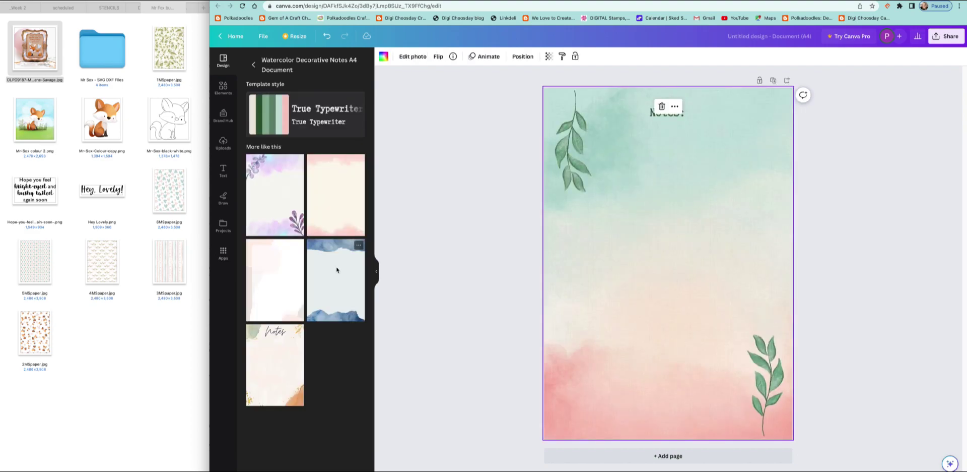
left_click(325, 217)
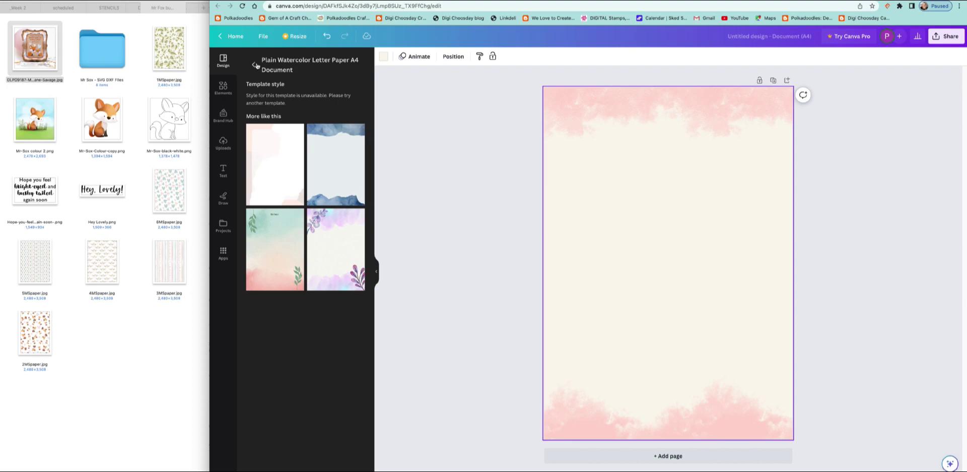
Step: Add the pink watercolour splash graphic from the elements and move it slightly above the page's middle
left_click(223, 87)
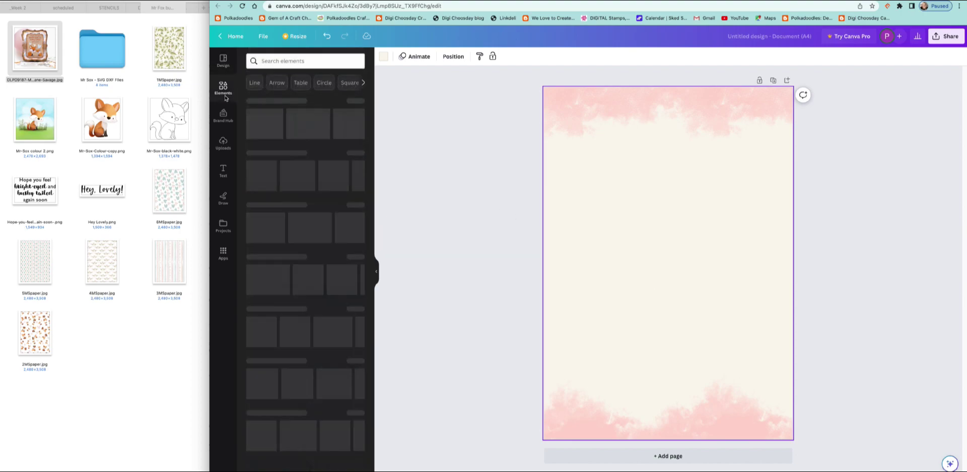
left_click(262, 165)
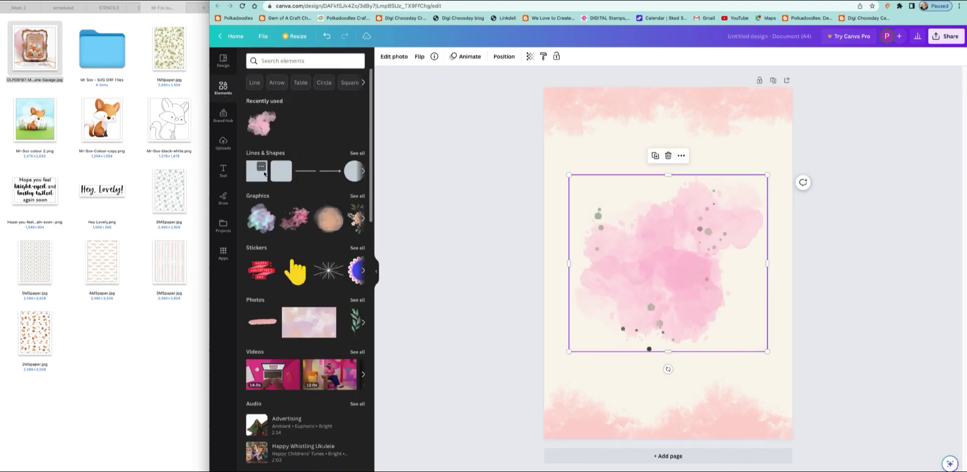
left_click_drag(693, 276, 690, 257)
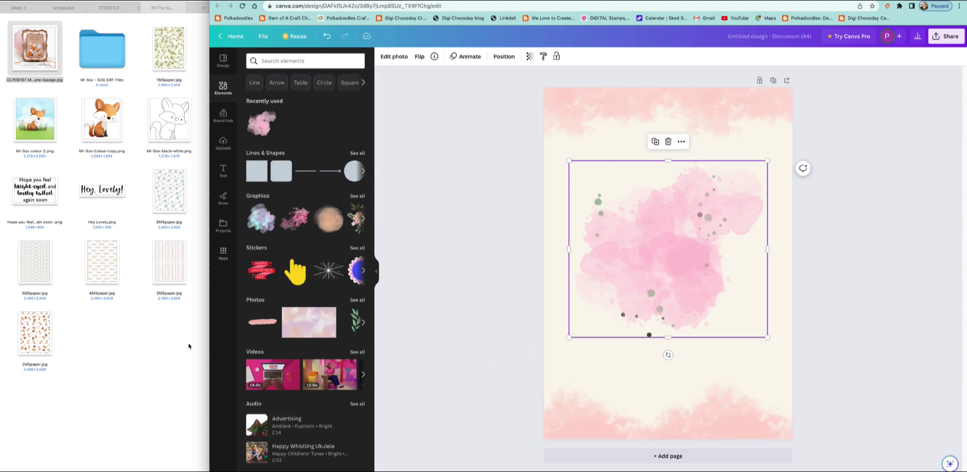
Step: Replace the pink splash with the round peach-orange watercolour graphic, positioned in the middle of the page
left_click(325, 228)
left_click_drag(658, 292, 667, 393)
mouse_move(689, 217)
left_mouse_down()
mouse_move(687, 201)
mouse_move(689, 209)
left_mouse_up()
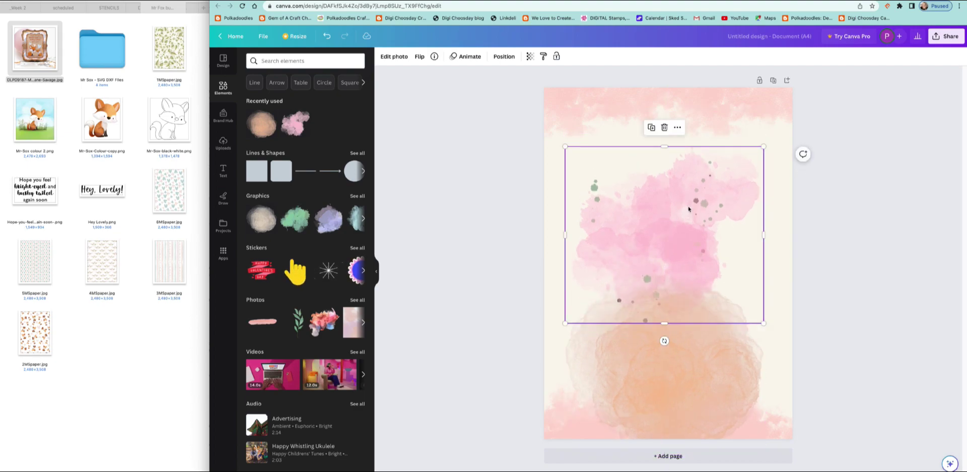
left_click(664, 127)
left_click_drag(702, 319, 685, 261)
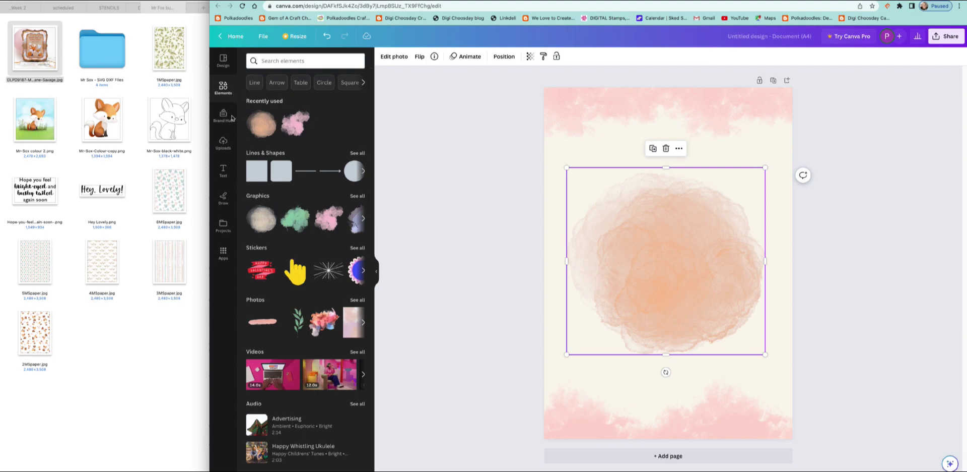
Step: Upload the patterned papers 2MSpaper.jpg, 3MSpaper.jpg, 4MSpaper.jpg and 5MSpaper.jpg, plus the fox image Mr-Sox-Colour-copy.png, from the bundle folder
left_click(223, 145)
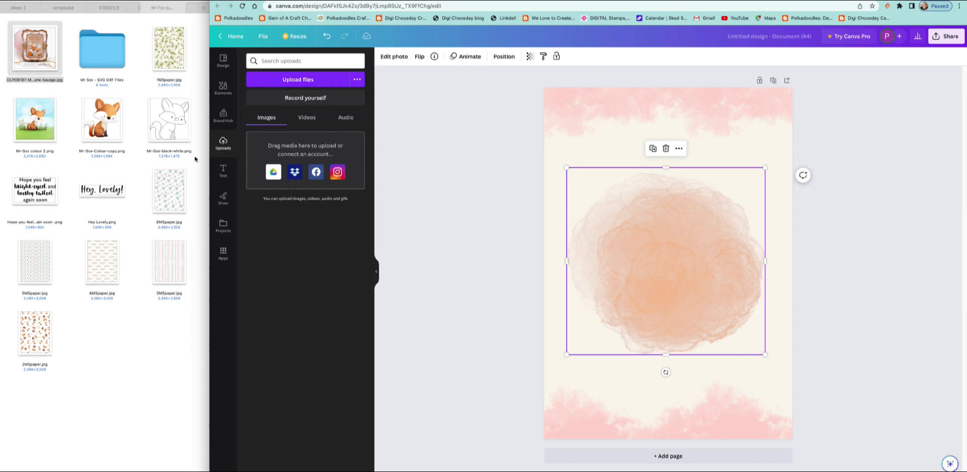
left_click(157, 144)
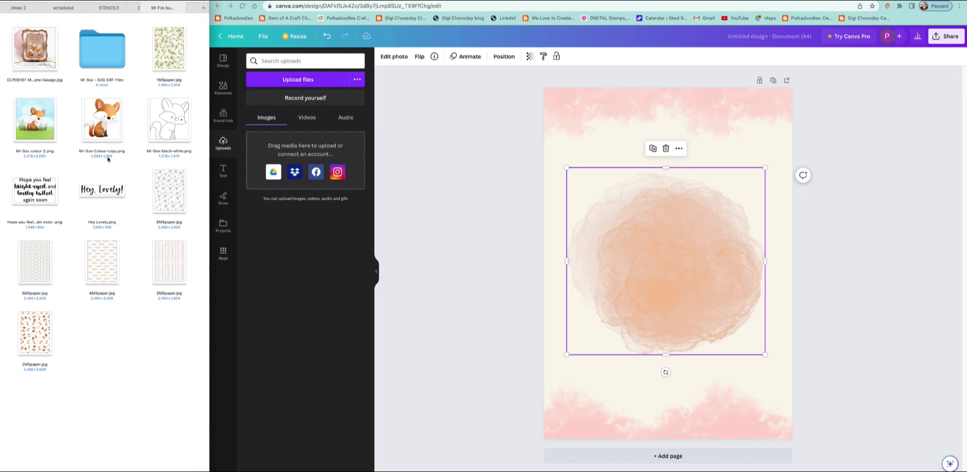
left_click(170, 273)
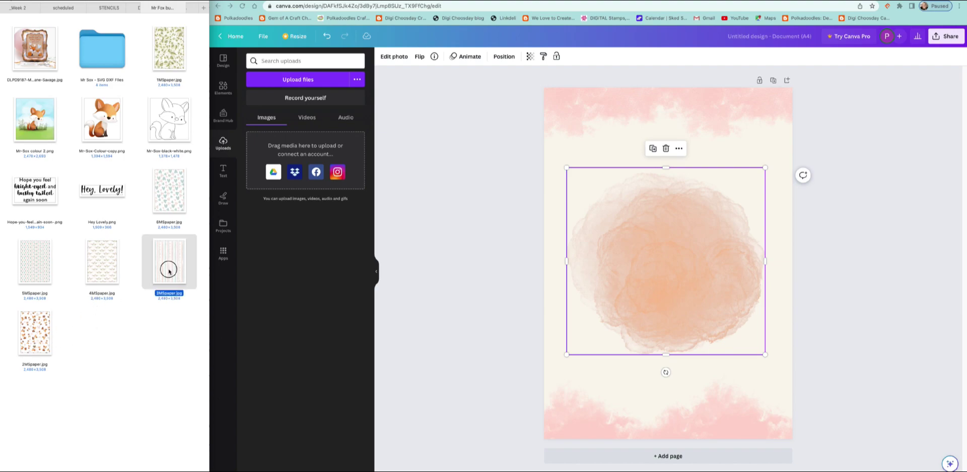
left_click(155, 311)
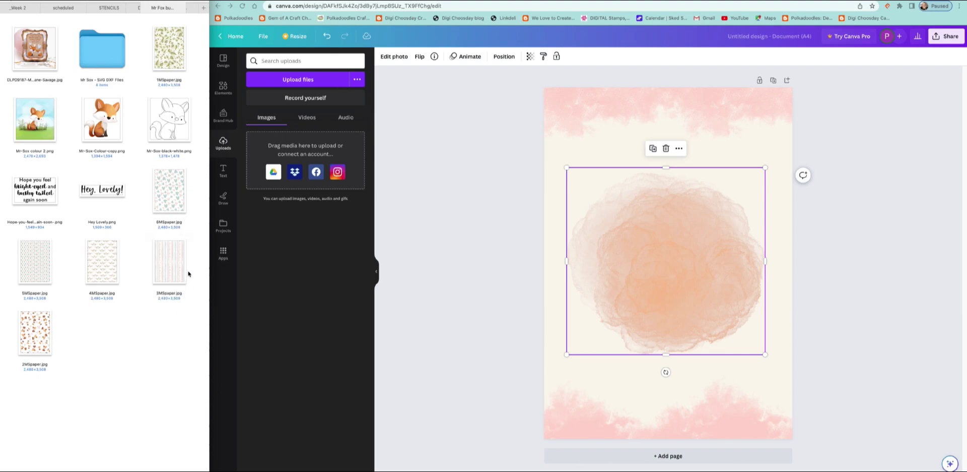
left_click_drag(188, 272, 26, 353)
left_click_drag(166, 268, 317, 194)
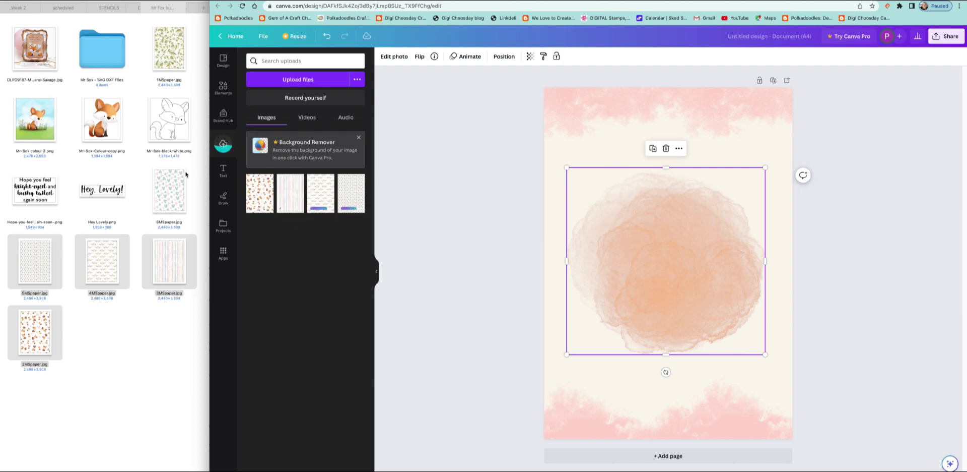
left_click_drag(93, 126, 308, 193)
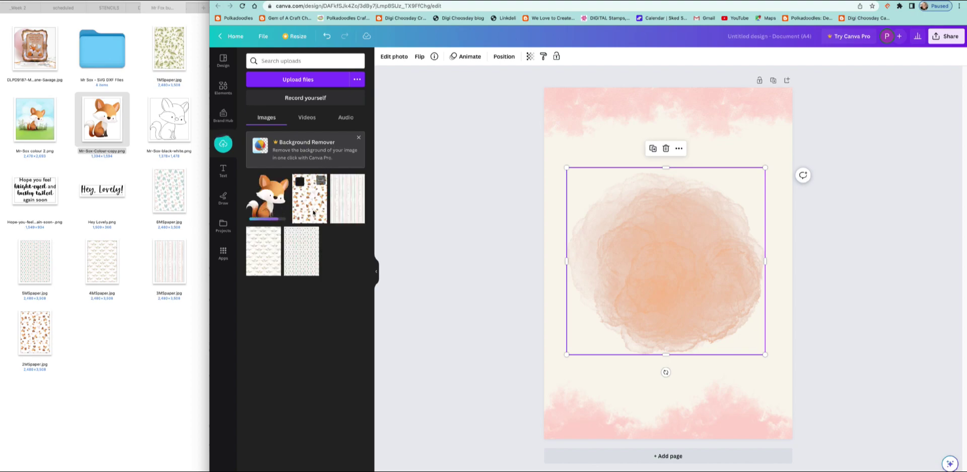
Step: Move the peach watercolour graphic lower on the page, then add the heart-and-leaf patterned paper and enlarge it to cover the page
left_click_drag(262, 247, 277, 304)
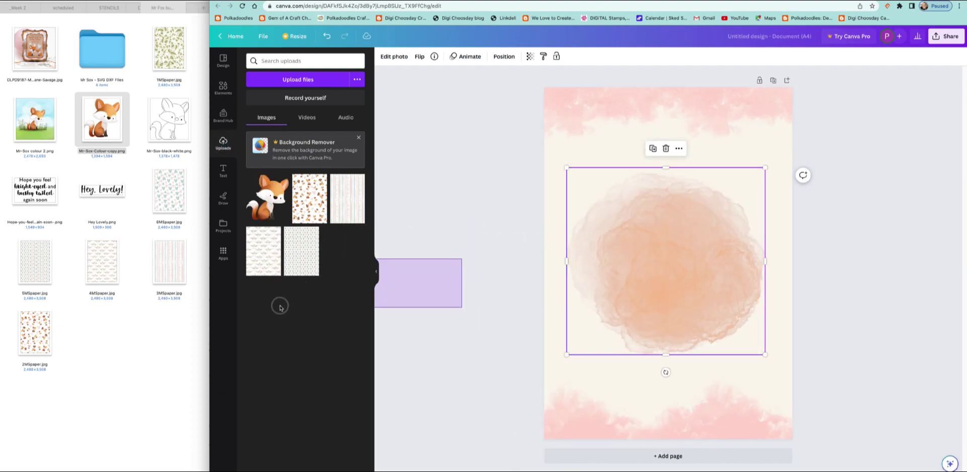
left_click(665, 247)
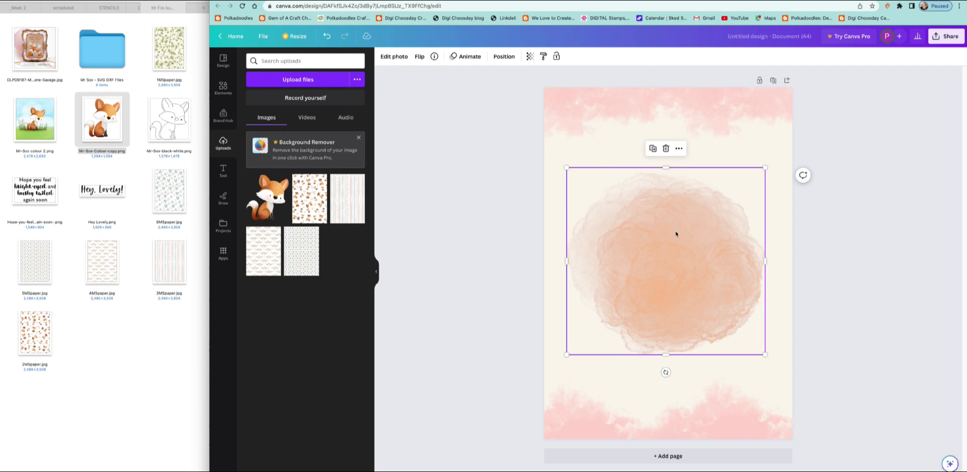
left_click_drag(672, 220, 672, 295)
left_click_drag(261, 268, 585, 146)
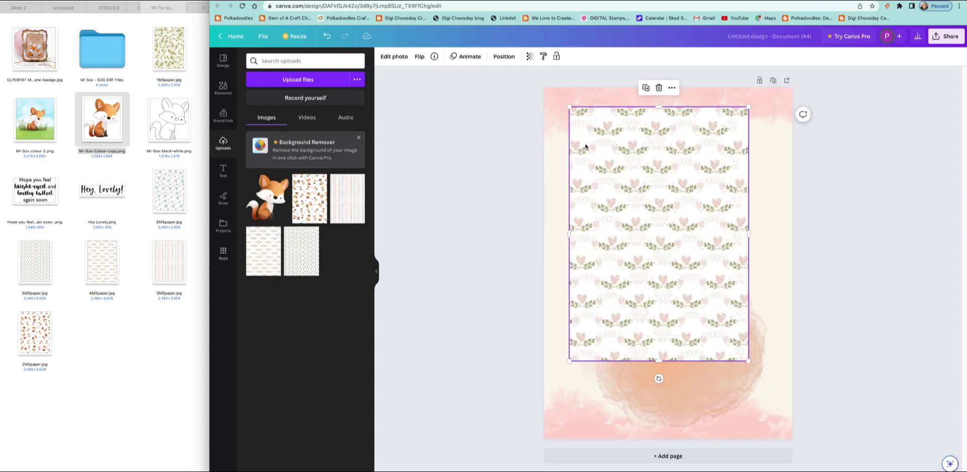
left_click_drag(622, 188, 596, 166)
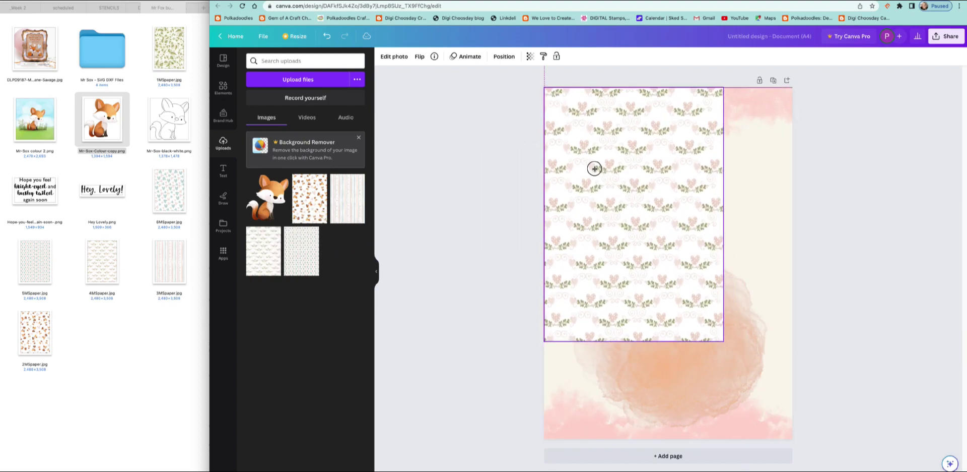
left_click_drag(724, 341, 797, 435)
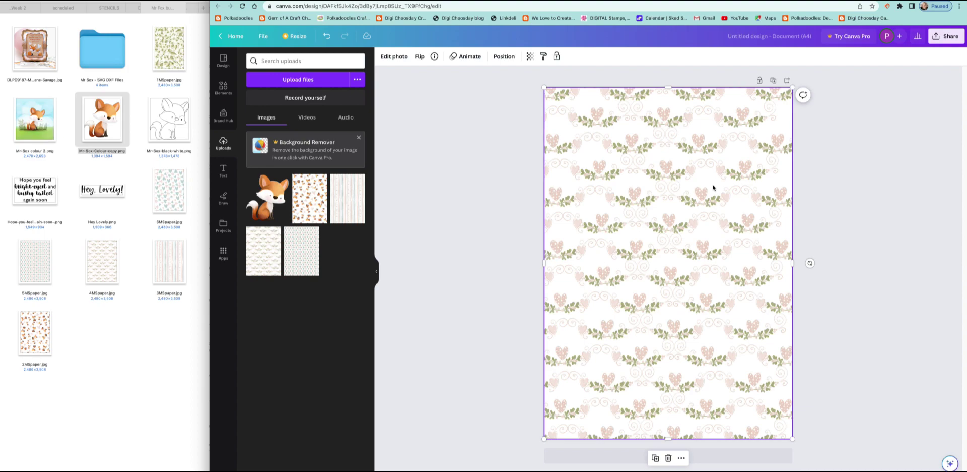
Step: Send the heart-and-leaf patterned paper backward, behind the peach watercolour graphic
right_click(714, 187)
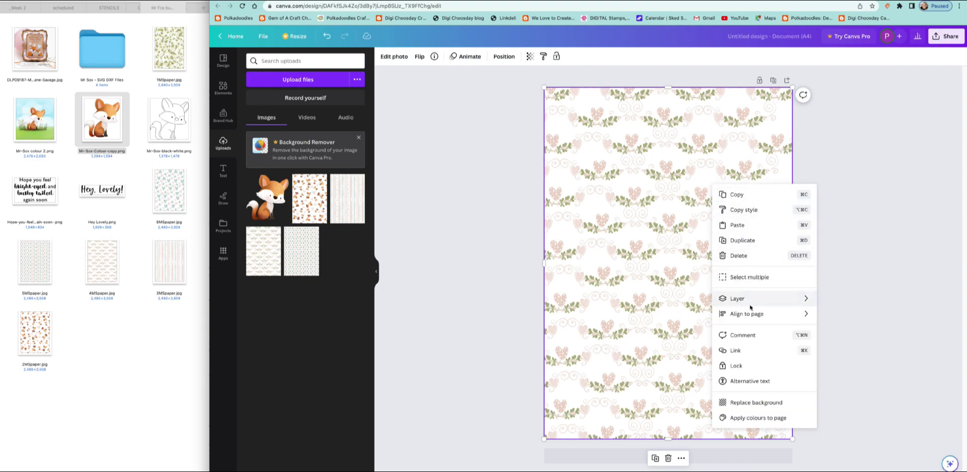
mouse_move(745, 317)
mouse_move(747, 301)
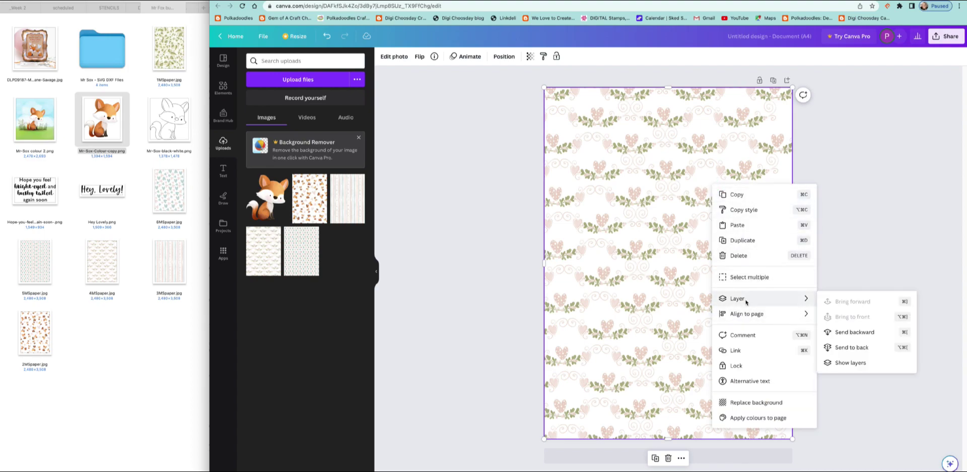
left_click(846, 337)
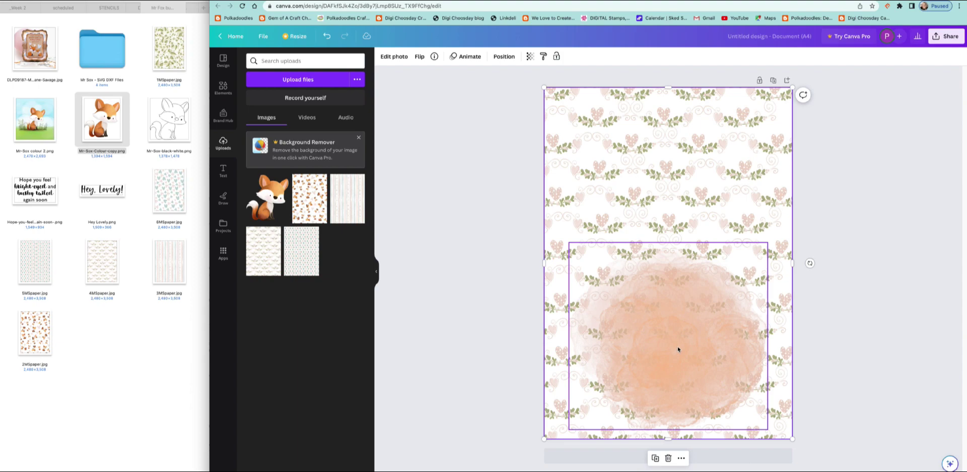
Step: Make the peach watercolour graphic smaller and position it centred in the lower half of the page
left_click_drag(678, 348, 676, 257)
left_click_drag(568, 341, 551, 356)
left_click_drag(648, 298, 662, 227)
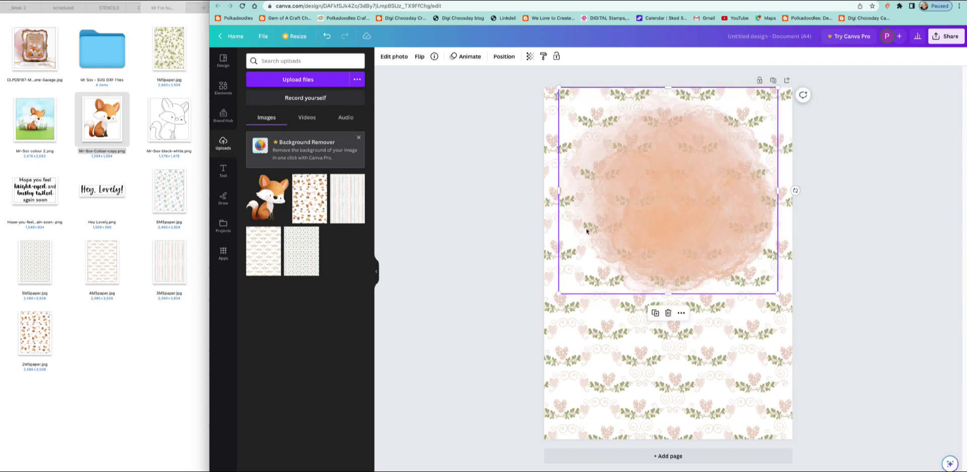
left_click_drag(559, 294, 614, 235)
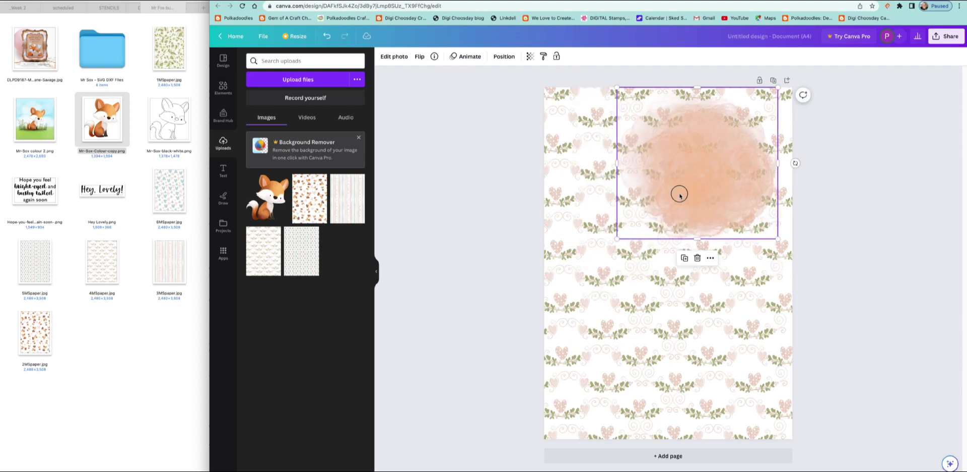
left_click_drag(680, 192, 651, 367)
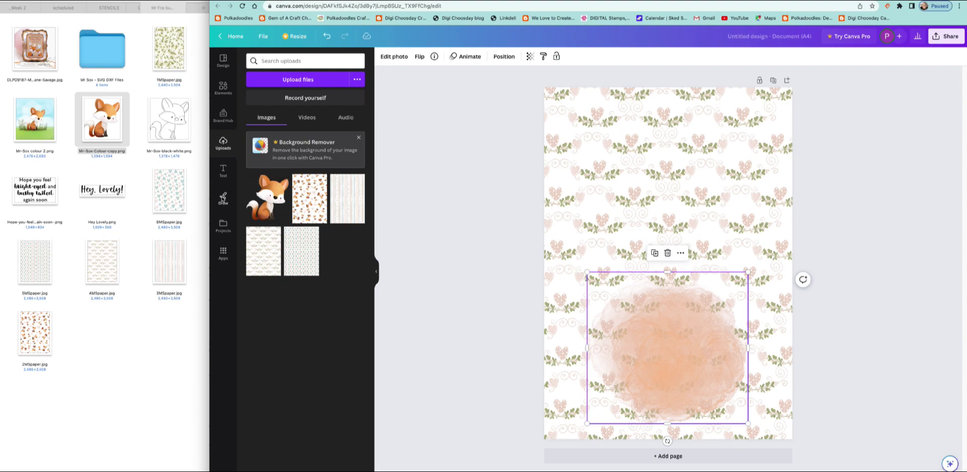
left_click(222, 198)
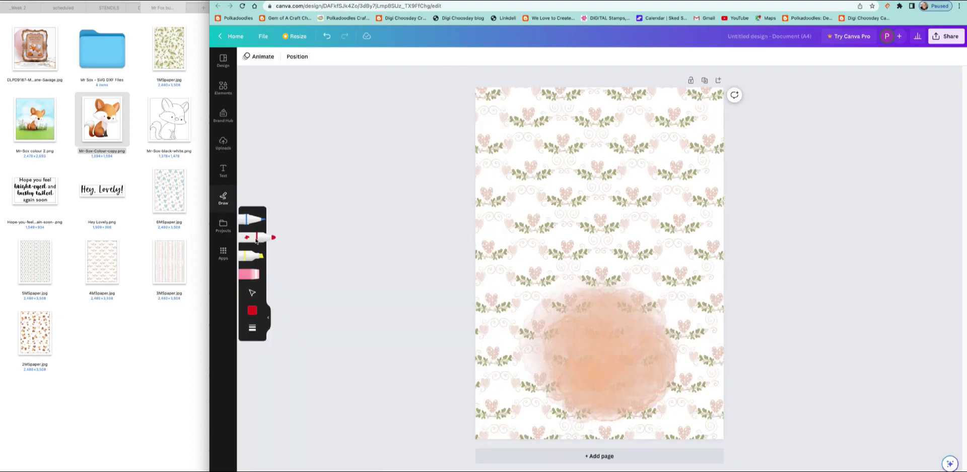
left_click(253, 310)
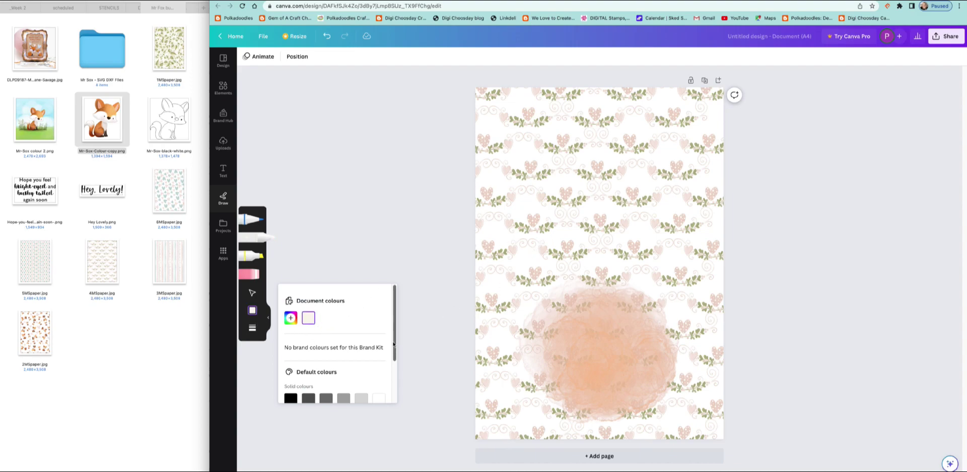
left_click_drag(393, 344, 395, 374)
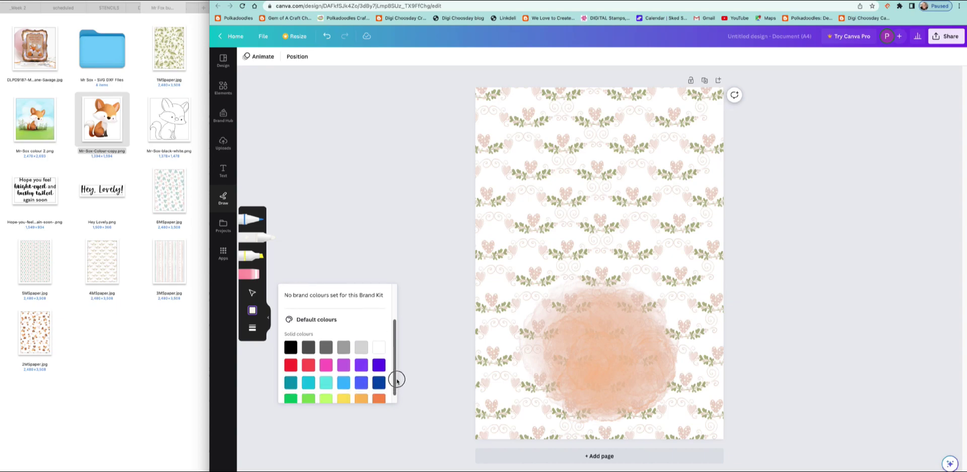
left_click(253, 312)
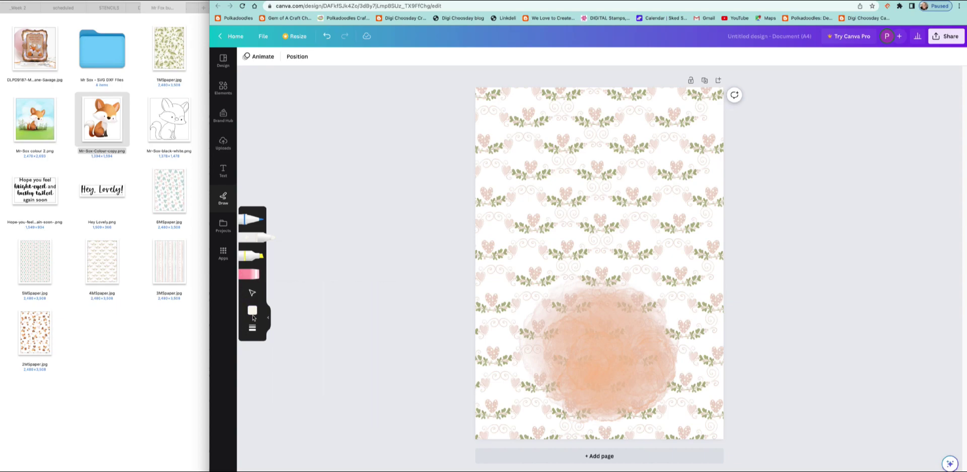
left_click(253, 314)
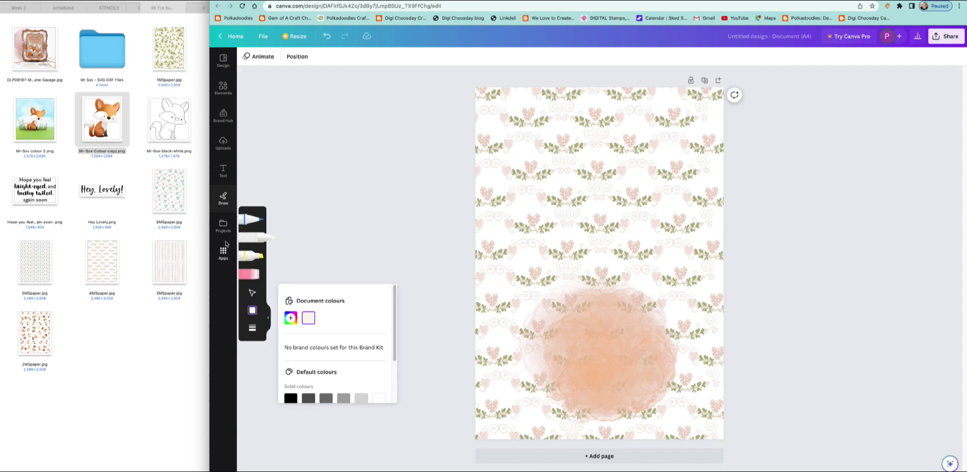
Step: Add a square shape, enlarge it into a large, slightly tall panel and centre it in the upper half of the page
left_click(227, 97)
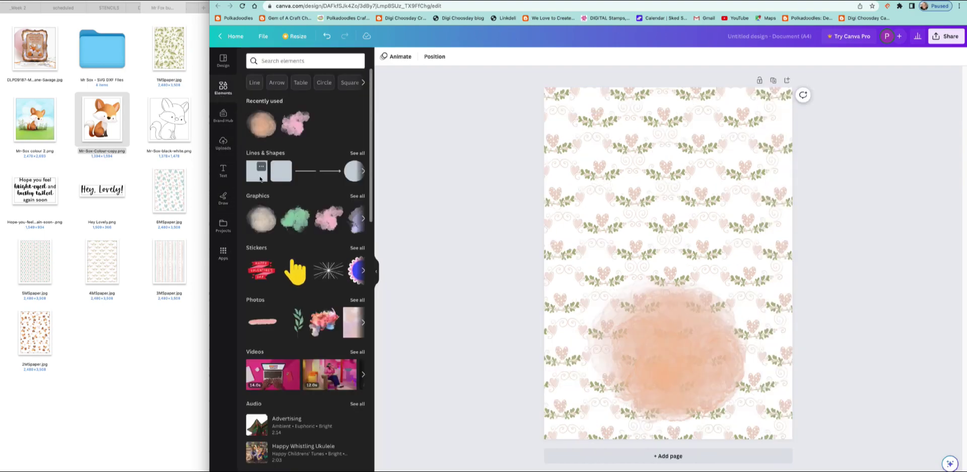
left_click_drag(261, 178, 637, 181)
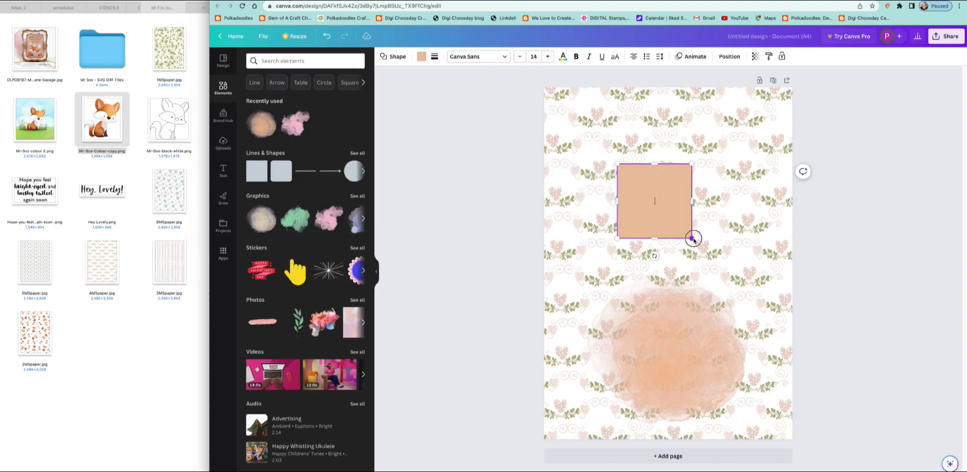
left_click_drag(694, 238, 770, 328)
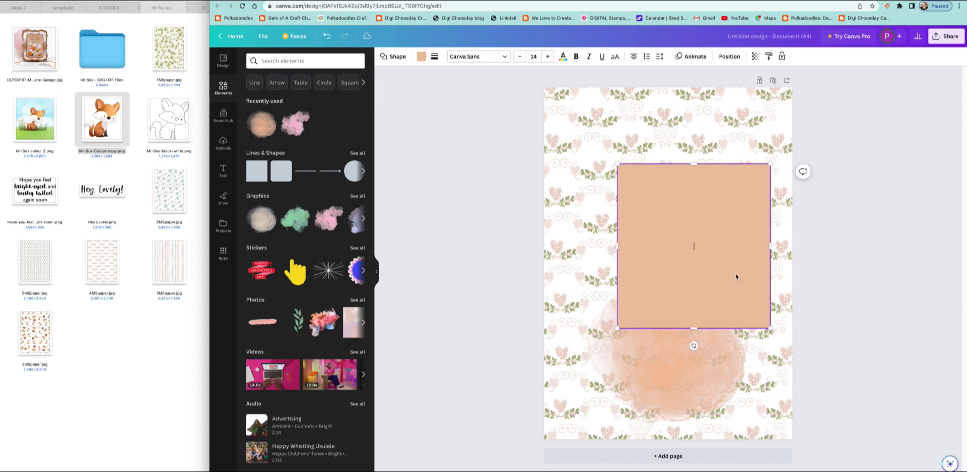
left_click_drag(736, 276, 713, 231)
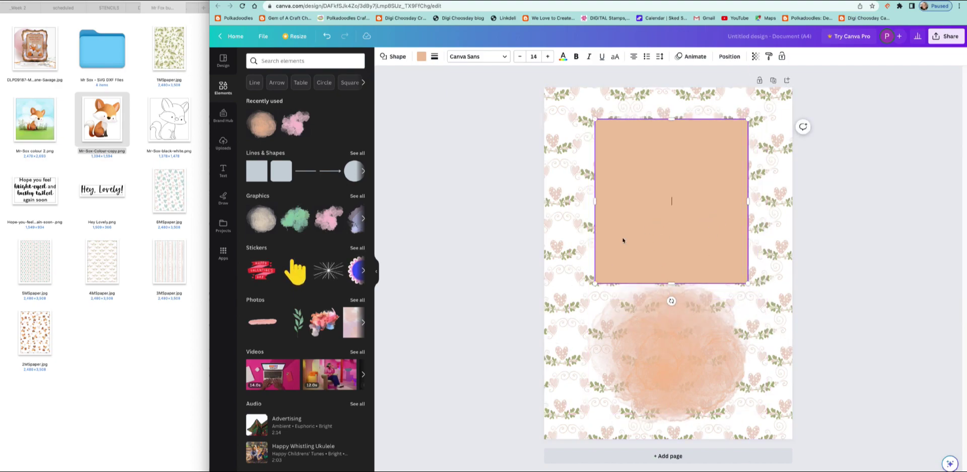
Step: Fill the panel with the off-white photo colour taken from the patterned paper
left_click(663, 200)
right_click(683, 188)
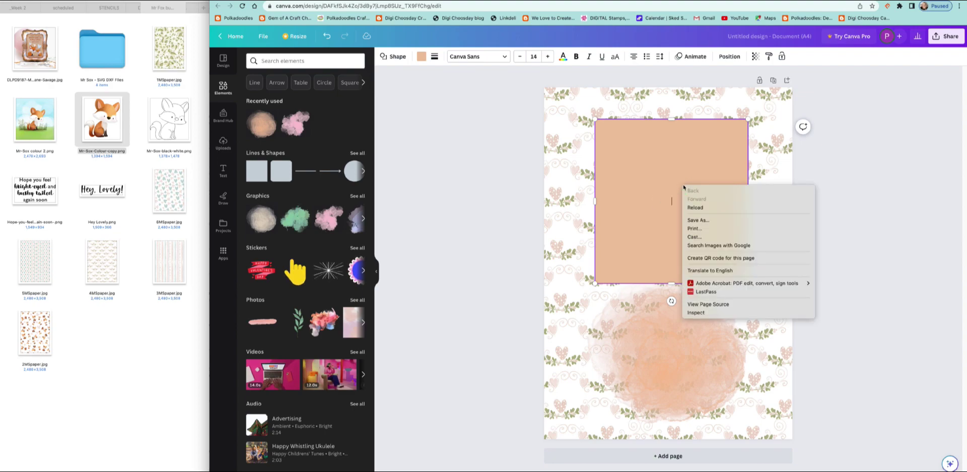
left_click(435, 69)
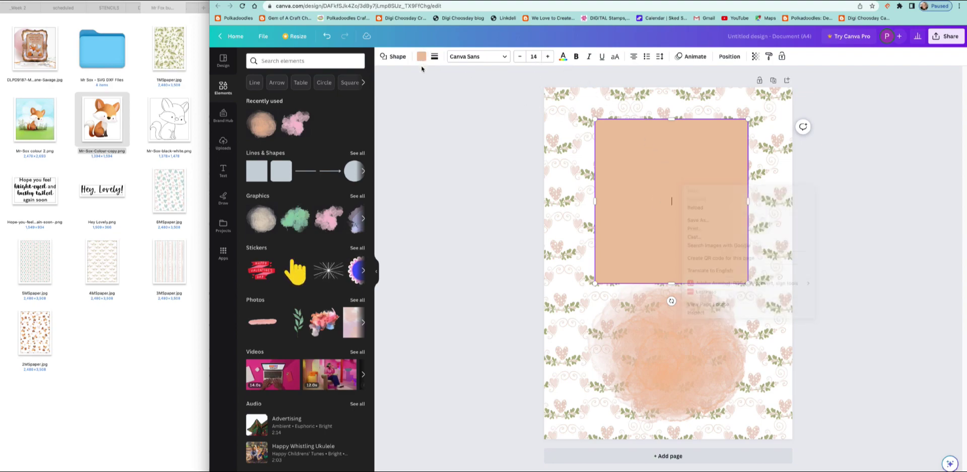
left_click(421, 56)
left_click(336, 104)
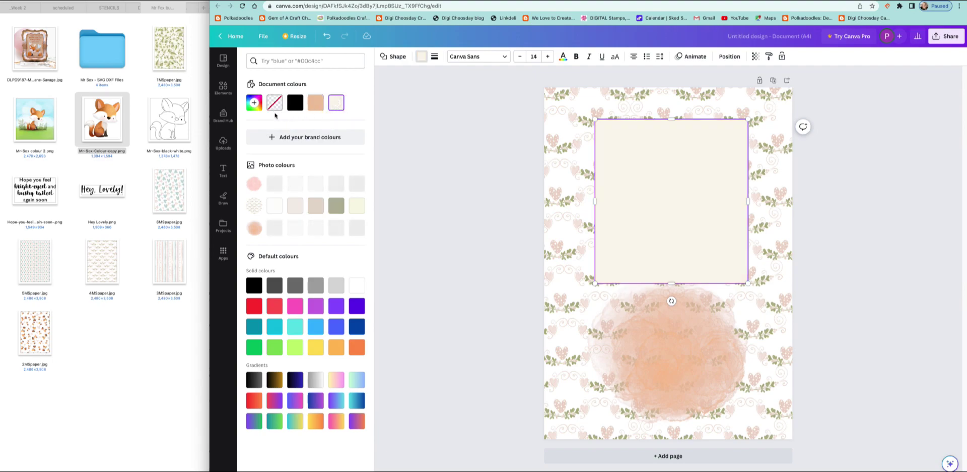
left_click(276, 207)
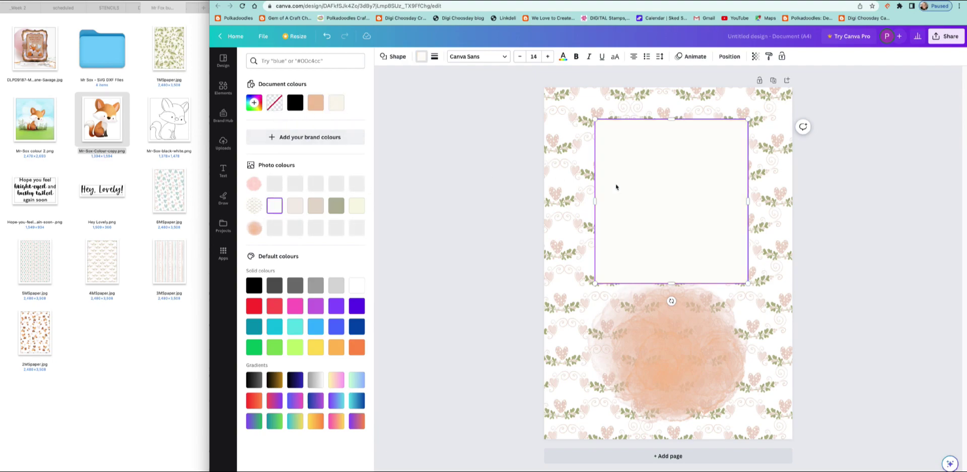
left_click(768, 227)
left_click(731, 229)
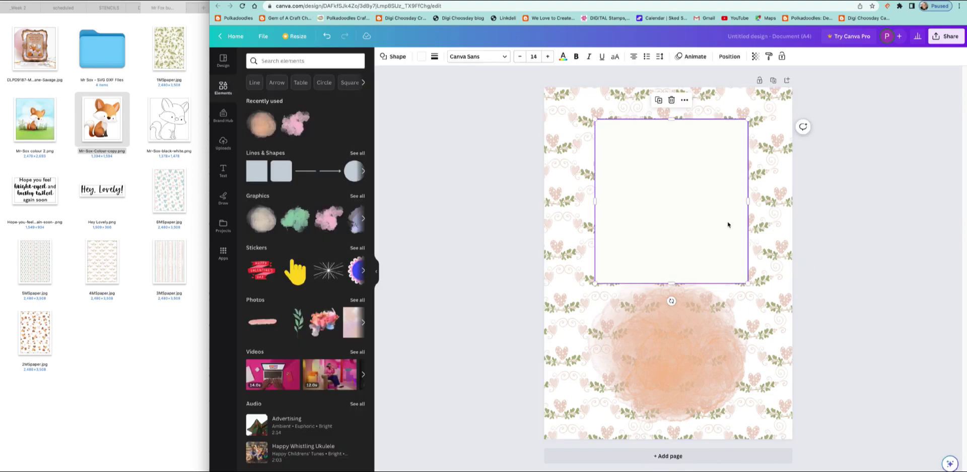
left_click_drag(726, 223, 725, 226)
Step: Bring the peach watercolour graphic forward, in front of the off-white panel, and move it up over the panel
left_click(689, 342)
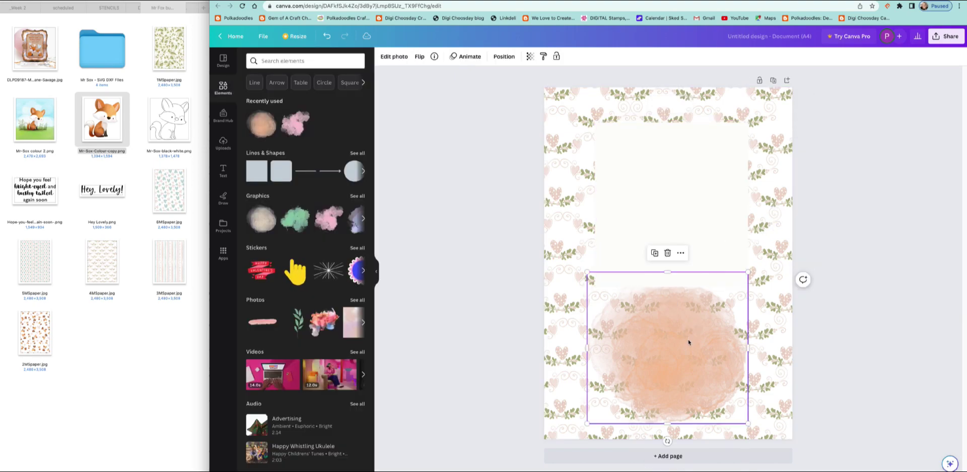
right_click(693, 345)
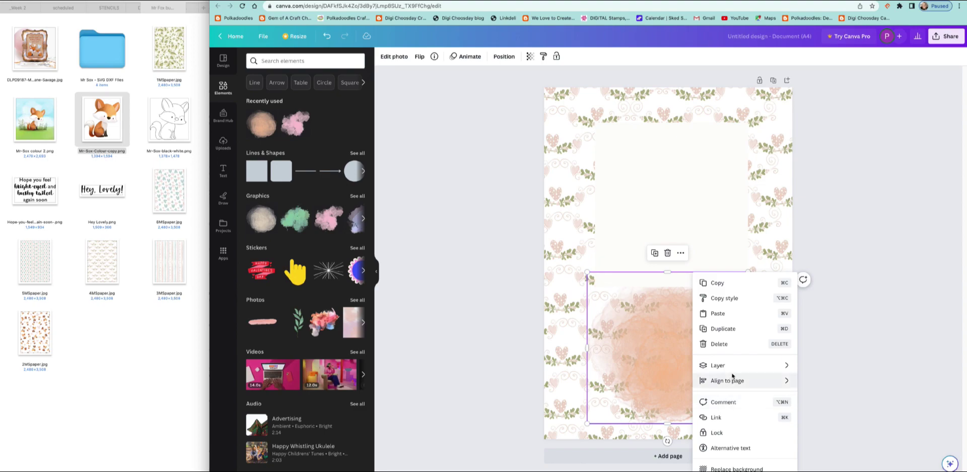
mouse_move(733, 368)
left_click(827, 368)
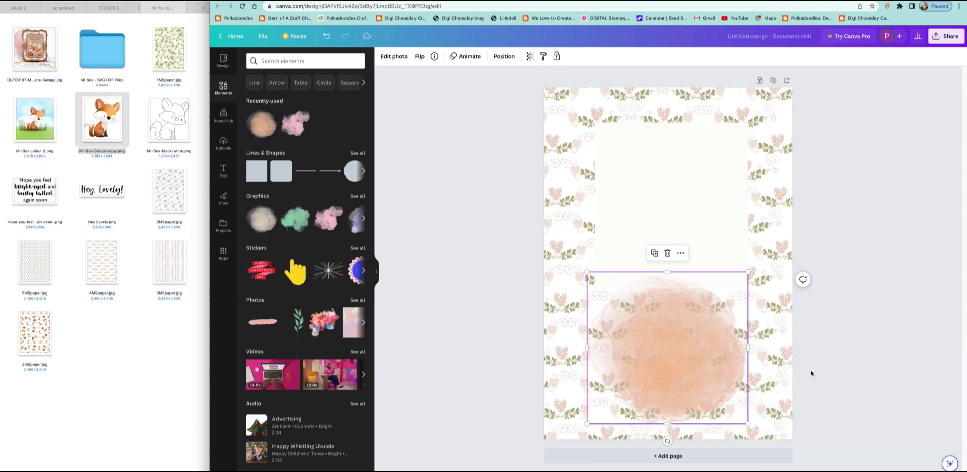
left_click_drag(688, 379, 684, 240)
left_click(672, 349)
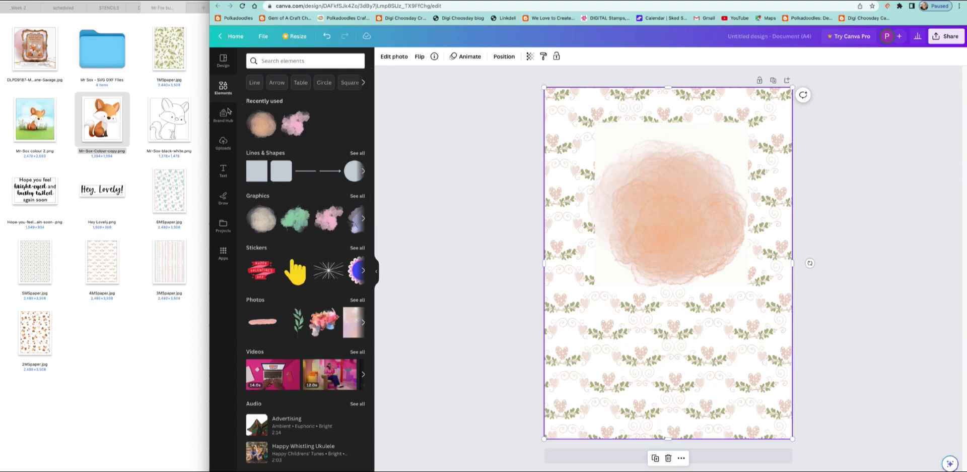
Step: Drop the uploaded fox image onto the patterned paper so it replaces it, and shrink it into the page's lower-left corner
left_click(224, 151)
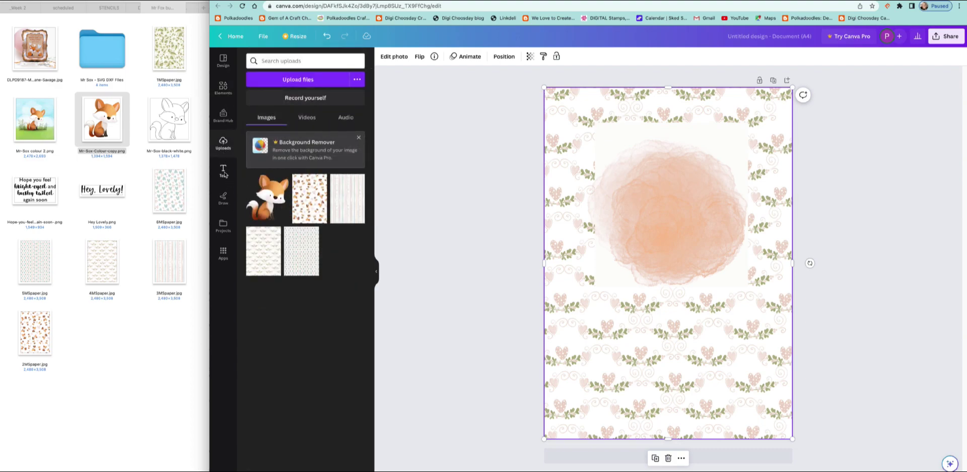
left_click_drag(273, 199, 646, 244)
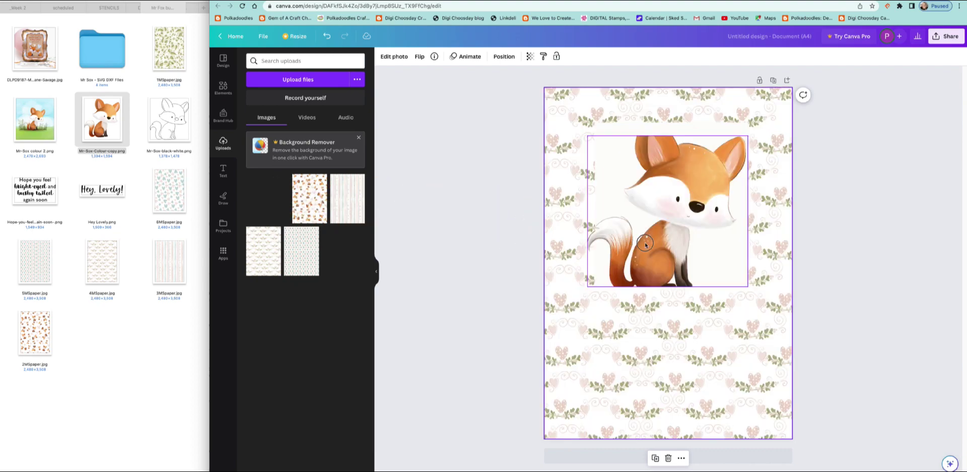
left_click_drag(594, 220, 621, 321)
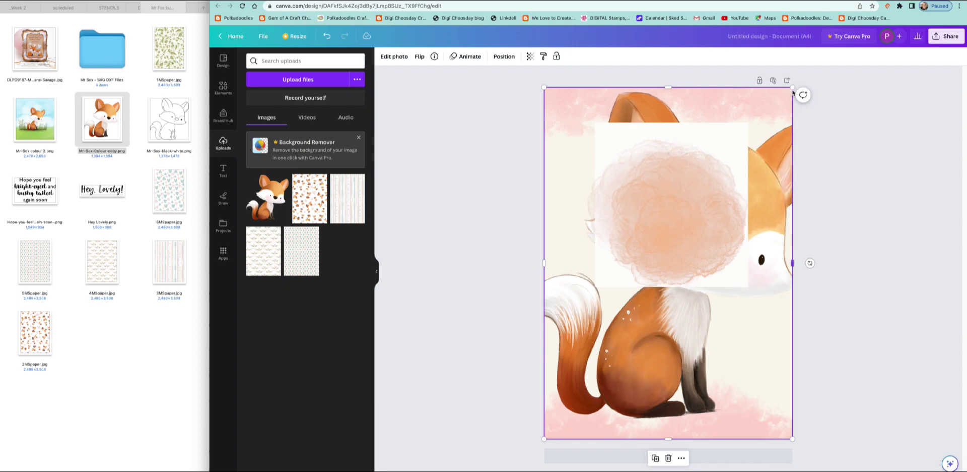
left_click_drag(794, 92, 641, 362)
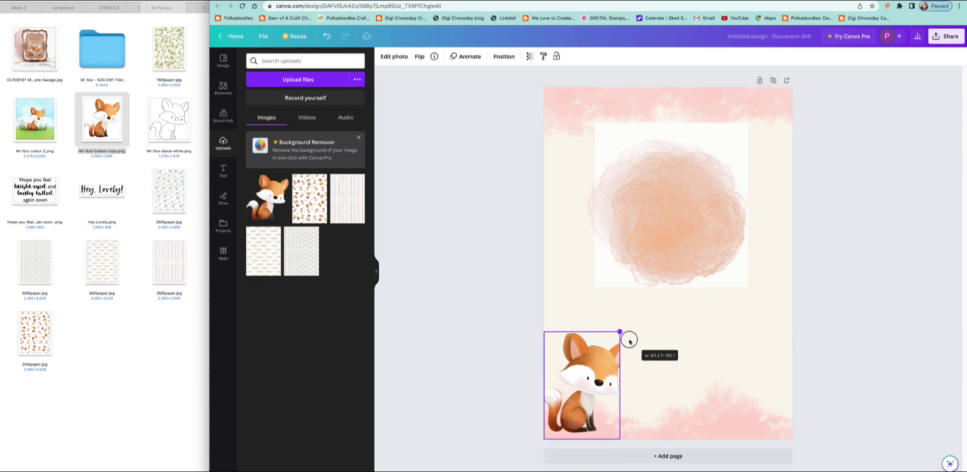
Step: Widen the cropped fox's frame, move it away from the page corner and delete this fox image
left_click_drag(617, 388, 628, 389)
left_click_drag(560, 402, 565, 377)
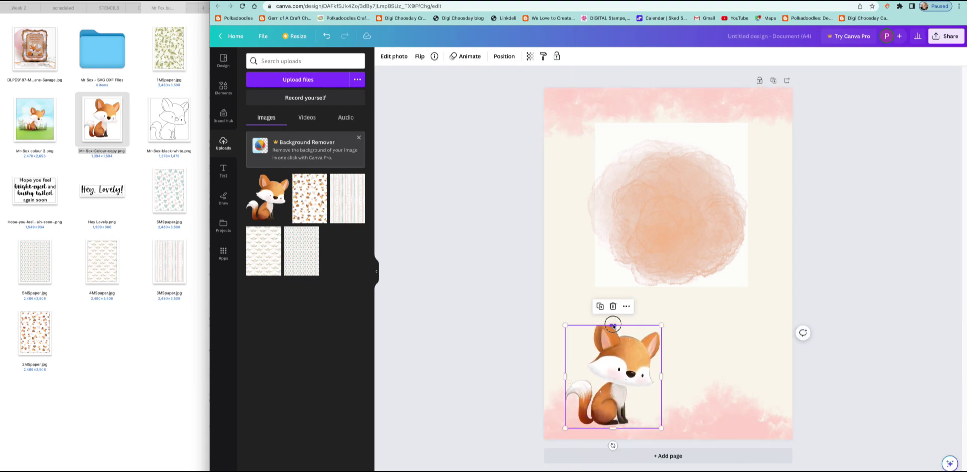
mouse_move(613, 325)
left_mouse_down()
mouse_move(614, 316)
mouse_move(618, 338)
left_mouse_up()
left_click(613, 301)
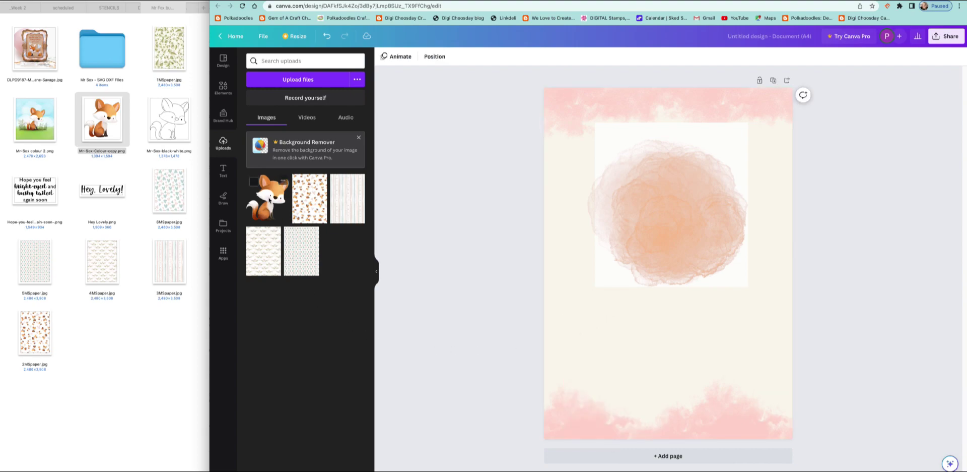
Step: Add the uploaded fox image again as a separate element, shrink it and place it over the left half of the peach watercolour
left_click_drag(270, 200, 584, 356)
left_click_drag(630, 400, 652, 300)
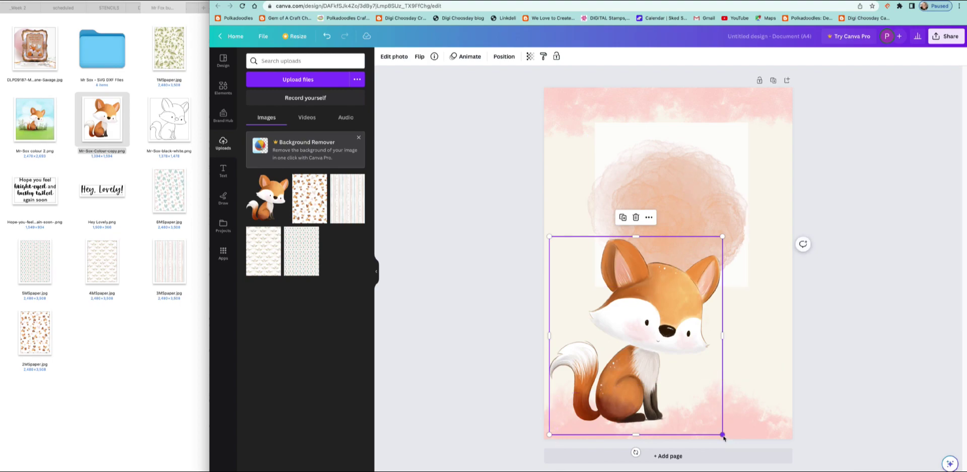
left_click_drag(723, 434, 622, 344)
left_click_drag(575, 308, 638, 247)
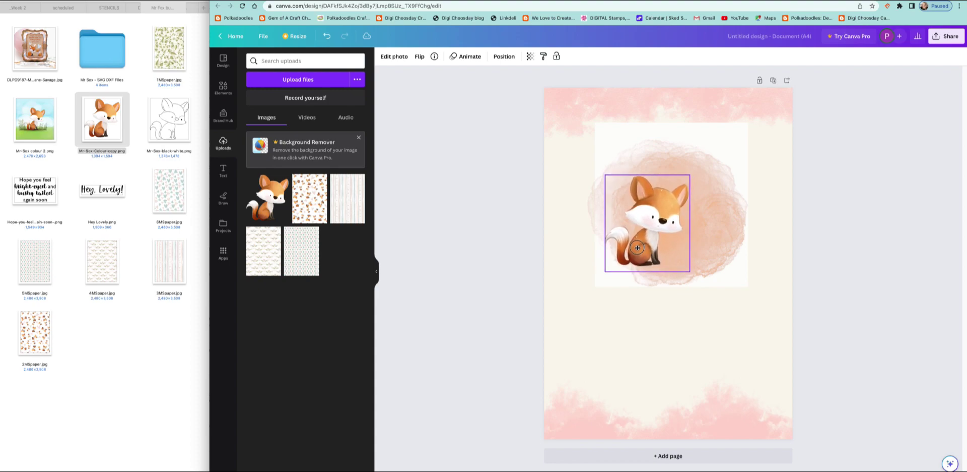
Step: Preview the bundle's finished card photo and shrink the preview so the design stays in view for comparison
left_click(81, 86)
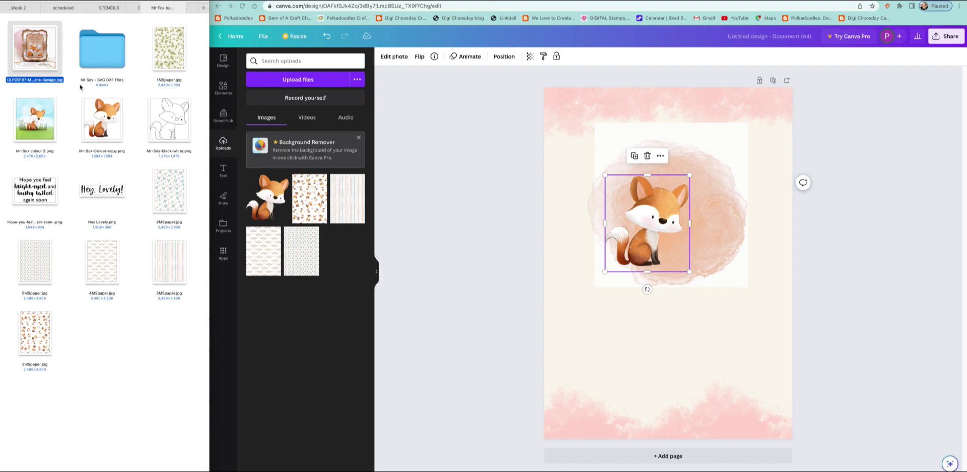
key("space")
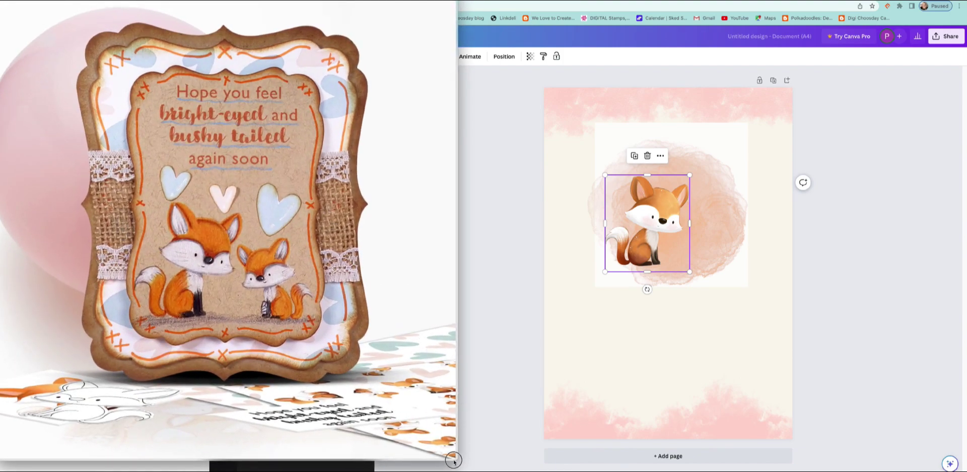
left_click_drag(453, 460, 370, 467)
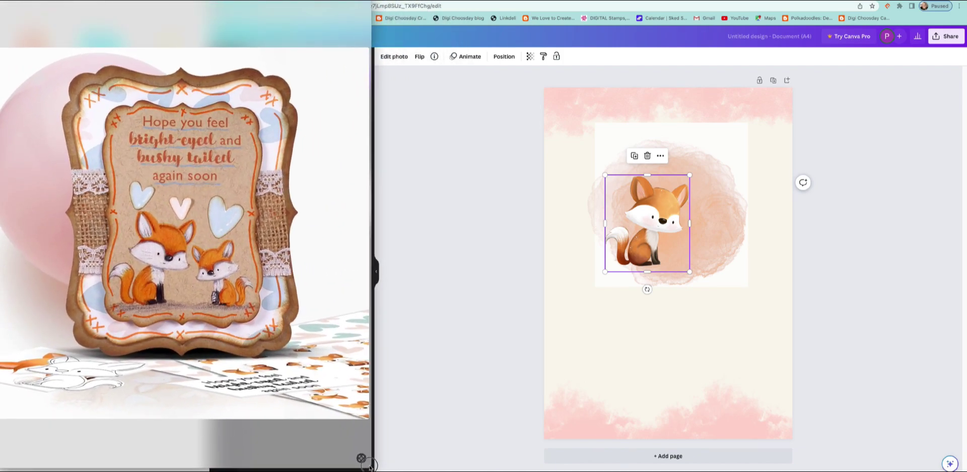
Step: Move the fox slightly up and to the left on the peach watercolour
left_click(648, 216)
left_click_drag(648, 217, 648, 213)
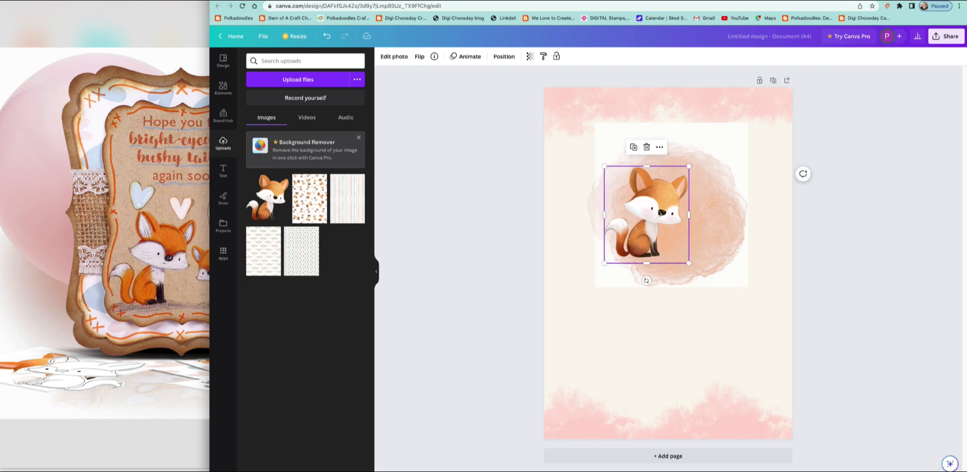
left_click_drag(653, 215, 650, 214)
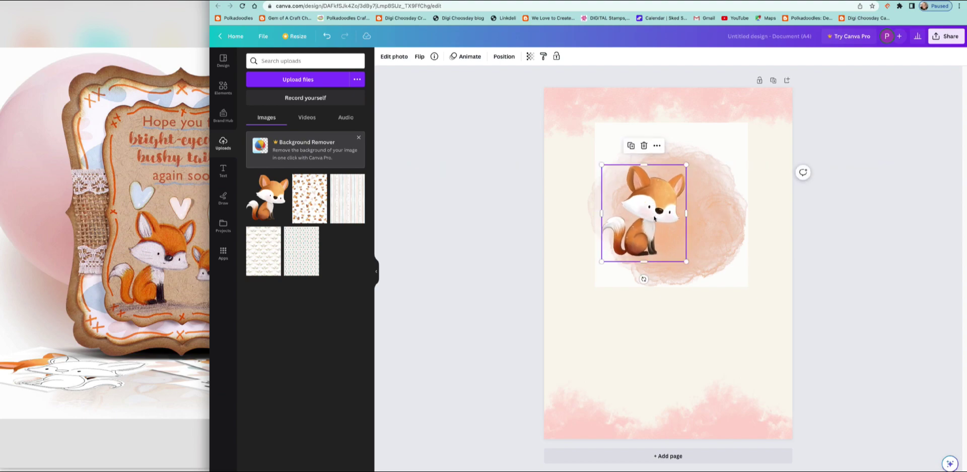
Step: Duplicate the fox, move the copy to the right of the original and shrink it to about two thirds of its size
left_click(632, 147)
left_click_drag(654, 213, 708, 213)
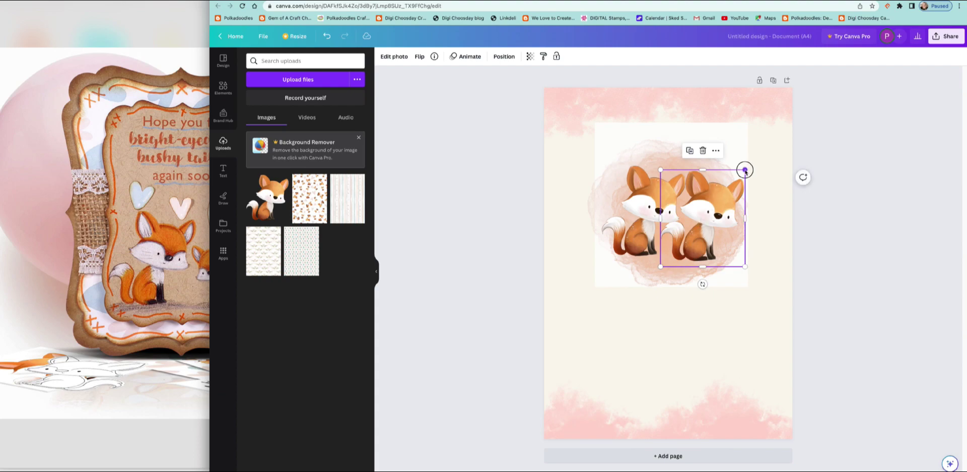
left_click_drag(746, 170, 715, 201)
Step: Flip the small fox horizontally and place it beside the large fox so the two face each other
right_click(695, 235)
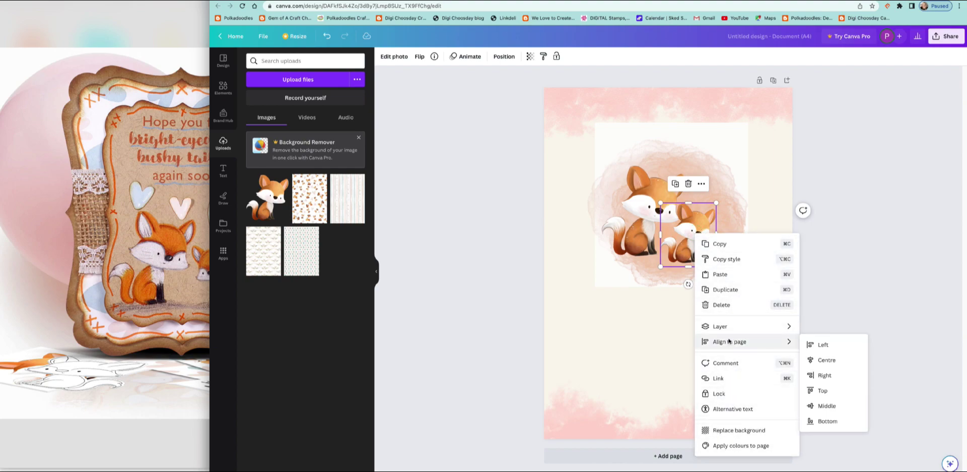
left_click(421, 58)
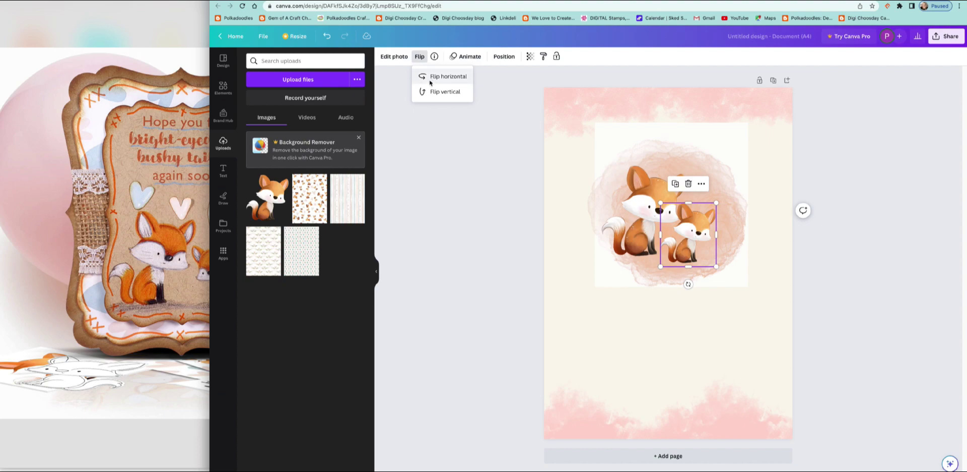
left_click(435, 79)
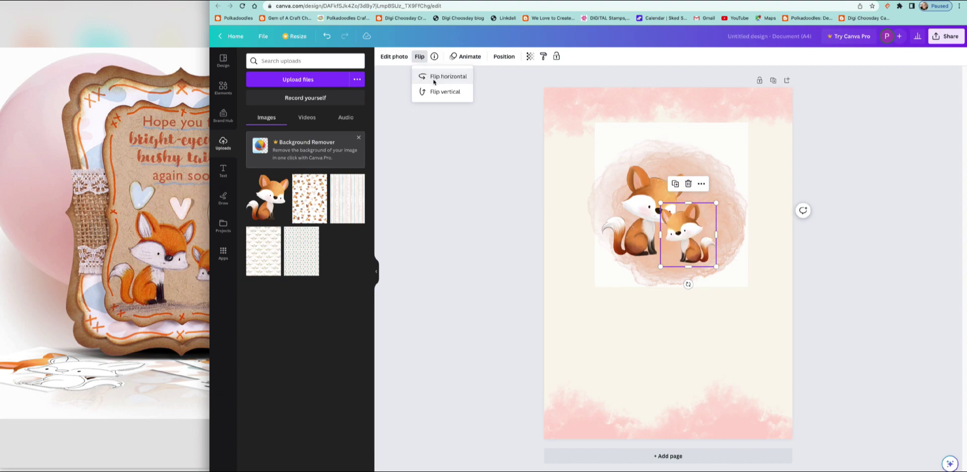
left_click_drag(701, 248, 722, 242)
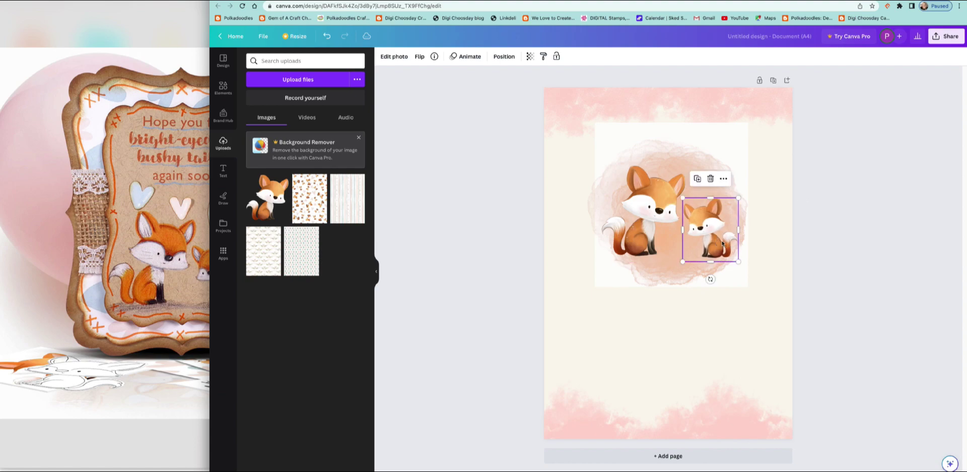
Step: Look through the graphic element collections for hearts, flowers and other decorations that suit the card
left_click(223, 90)
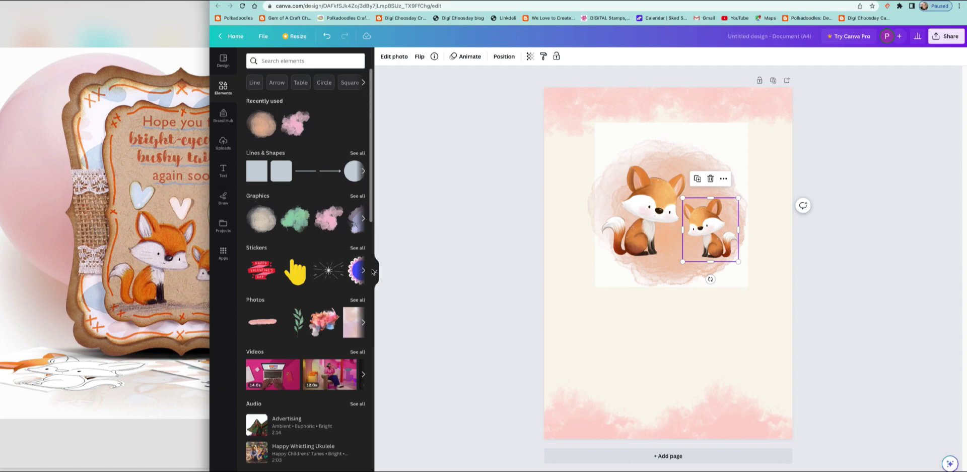
scroll(371, 217, "down", 2)
scroll(372, 217, "up", 2)
scroll(368, 252, "down", 2)
scroll(364, 309, "down", 4)
scroll(364, 309, "down", 5)
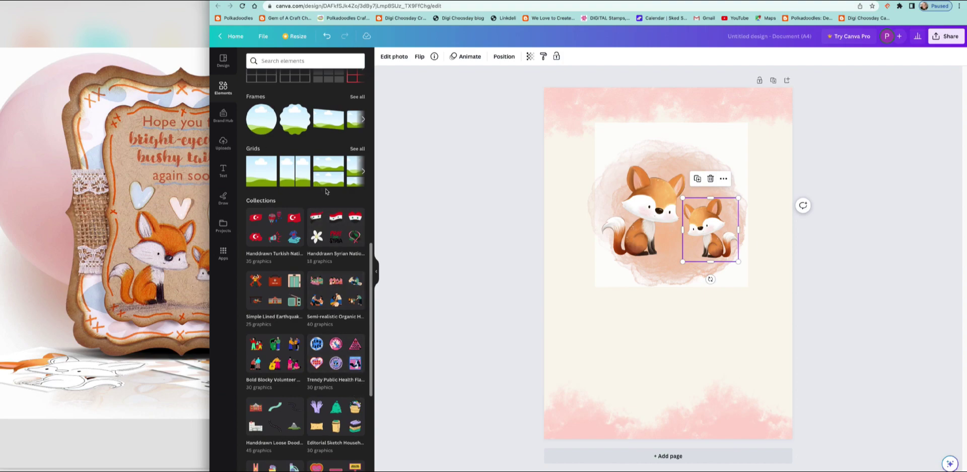
scroll(366, 345, "down", 4)
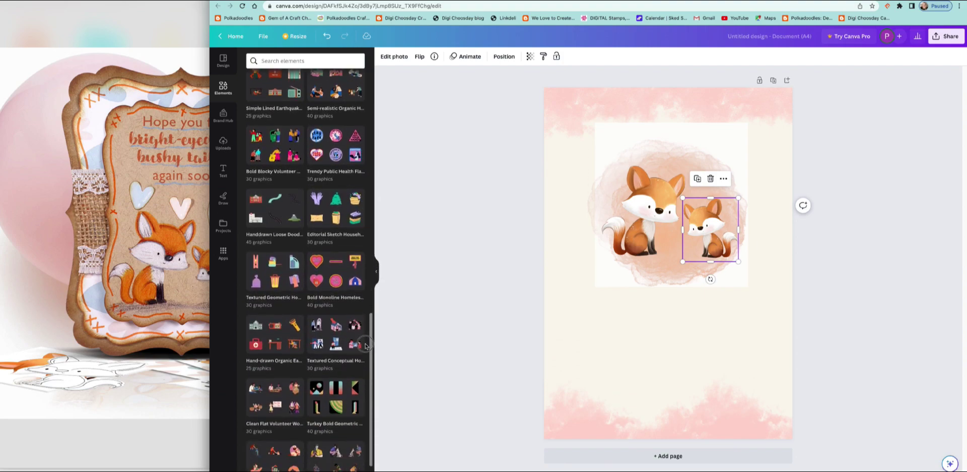
scroll(366, 345, "down", 1)
scroll(366, 358, "down", 2)
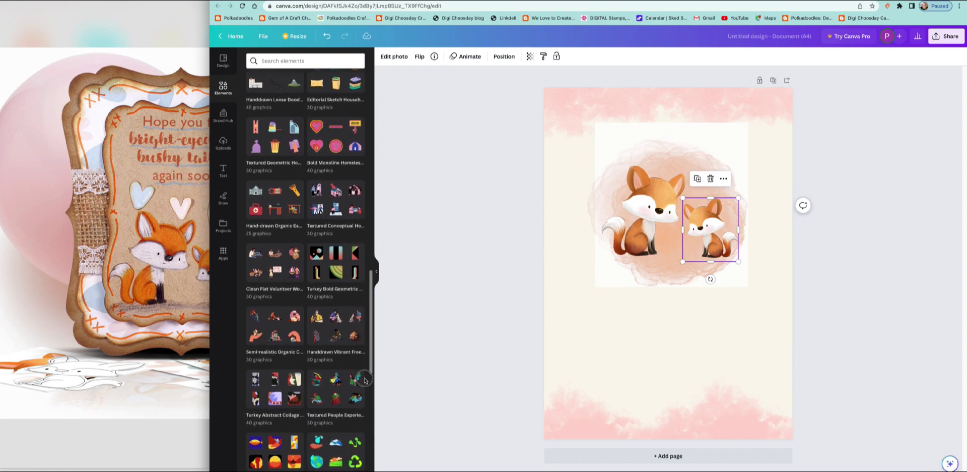
left_click_drag(365, 380, 364, 469)
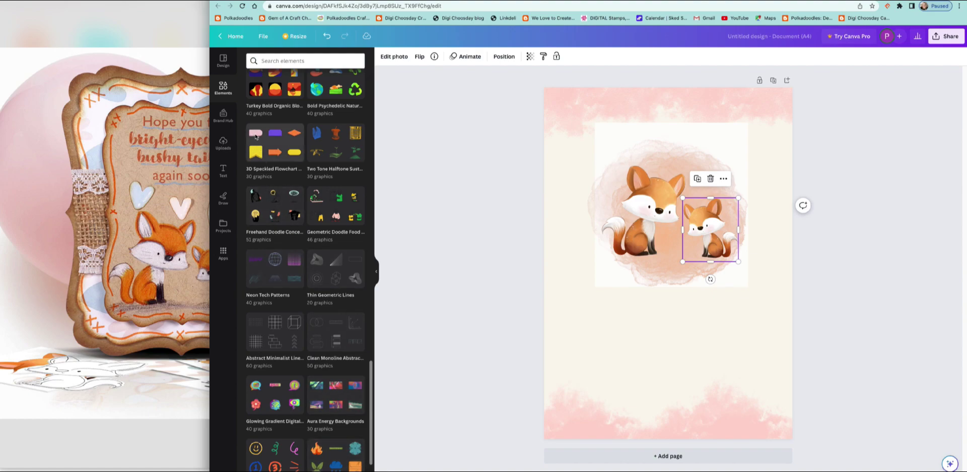
scroll(373, 413, "down", 5)
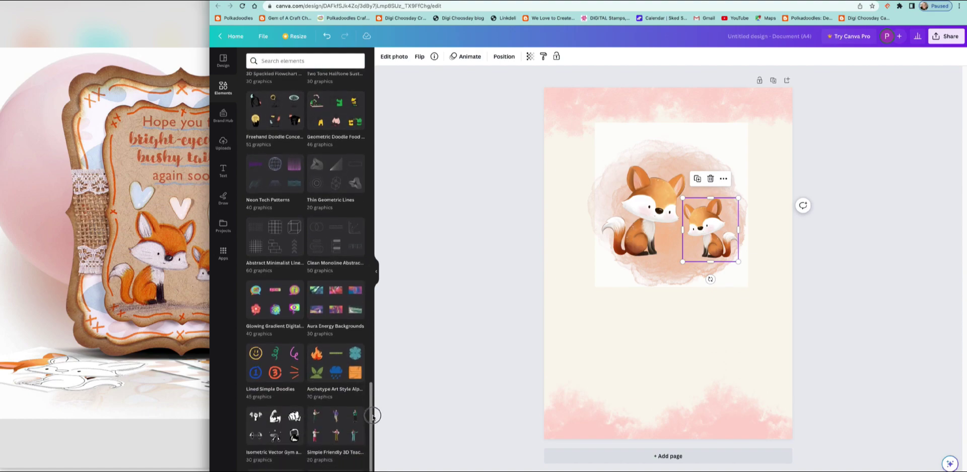
scroll(375, 446, "down", 5)
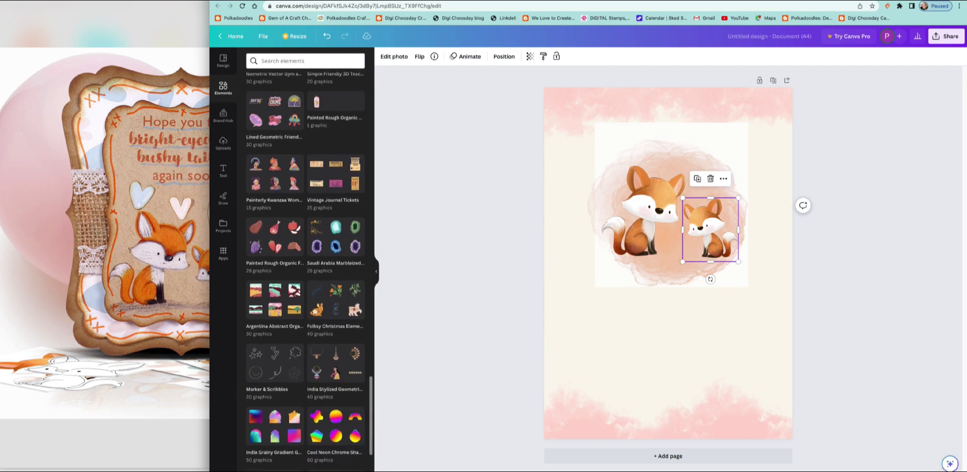
scroll(305, 272, "down", 3)
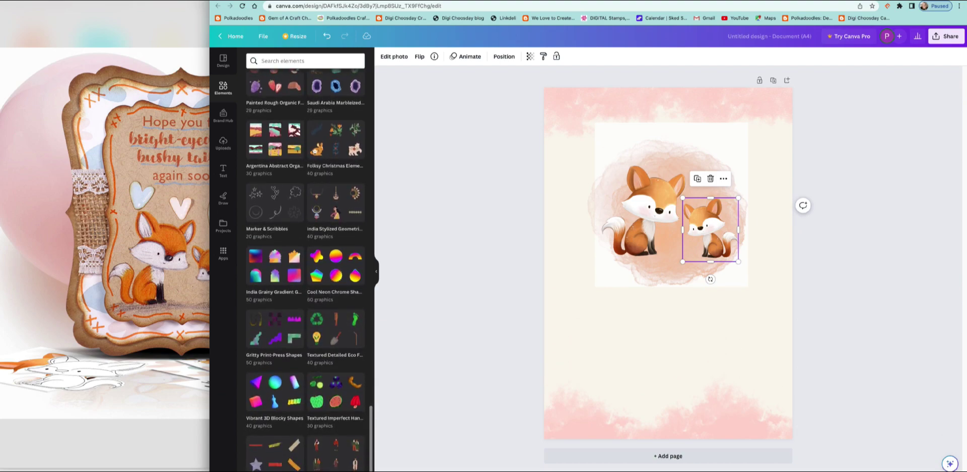
scroll(305, 272, "down", 1)
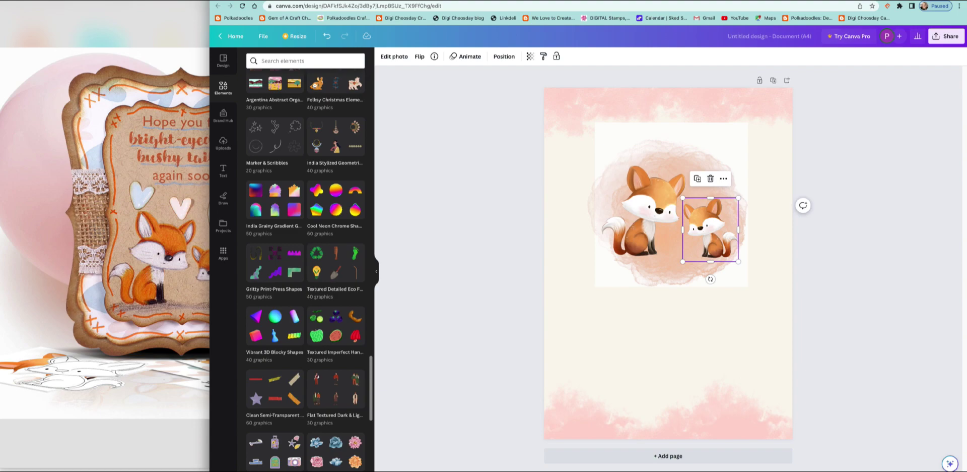
Step: Add the pink flower graphic, shrink it and place it in the page's lower-left corner
left_click_drag(355, 442, 599, 293)
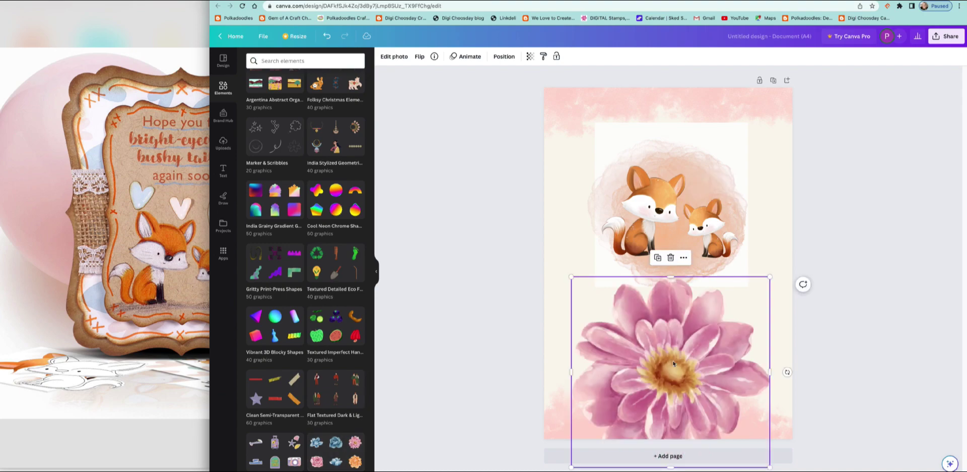
left_click_drag(699, 405, 698, 374)
left_click_drag(765, 434, 643, 313)
left_click_drag(605, 277, 619, 392)
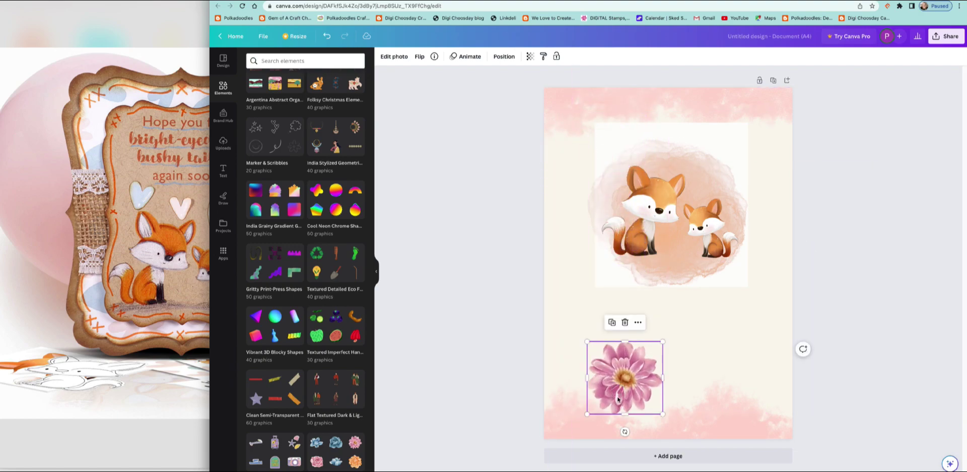
left_click_drag(633, 385, 597, 403)
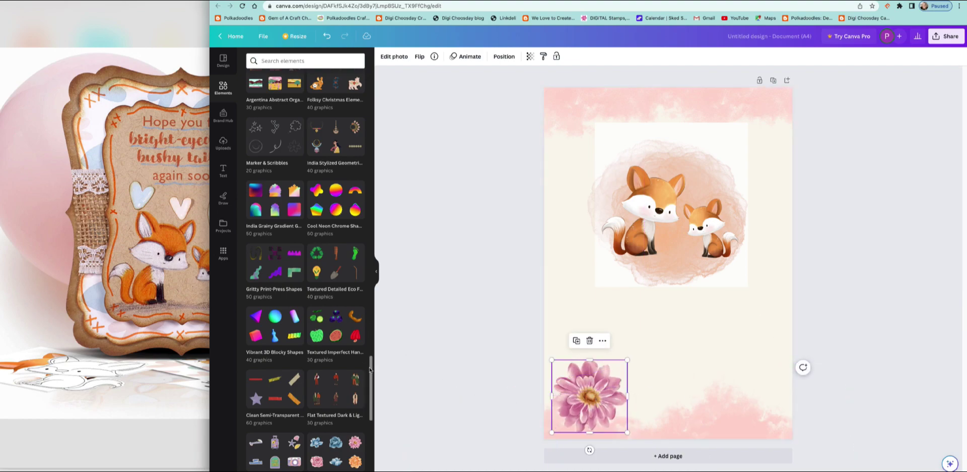
Step: Add the orange flower graphic, shrink it to match the pink flower and place it just to the right of it
left_click_drag(355, 463, 755, 307)
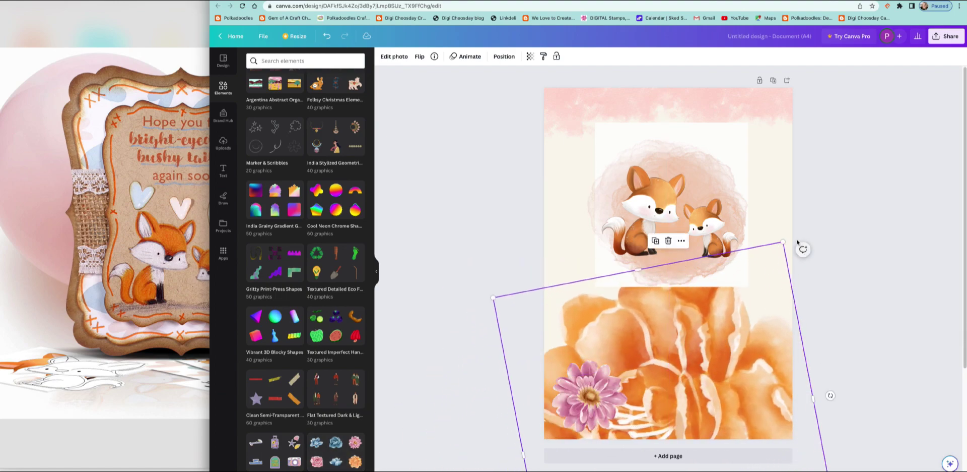
left_click_drag(783, 244, 686, 365)
left_click_drag(673, 398, 669, 393)
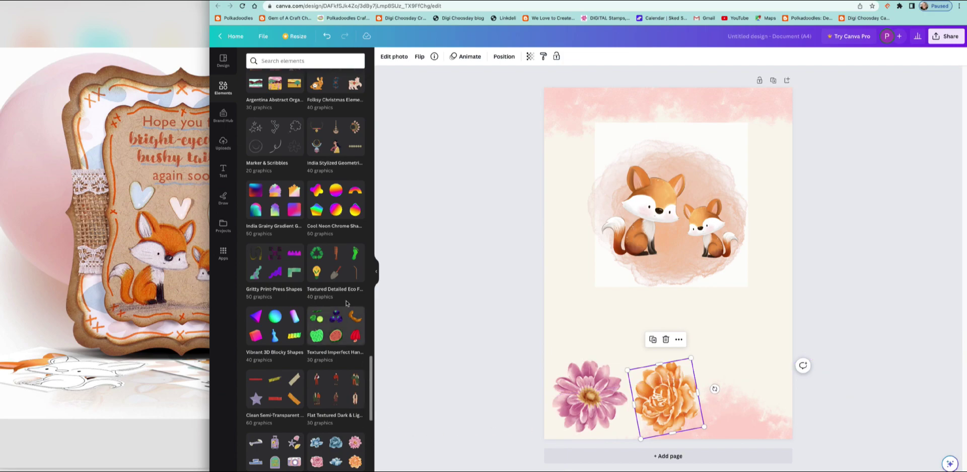
Step: Add the three-heart outline from the Marker & Scribbles collection, shrink it and place it above the small fox
mouse_move(274, 130)
left_mouse_down()
mouse_move(615, 304)
mouse_move(330, 190)
mouse_move(277, 140)
mouse_move(641, 296)
left_mouse_up()
mouse_move(664, 251)
left_mouse_down()
mouse_move(624, 318)
mouse_move(612, 321)
mouse_move(643, 279)
left_mouse_up()
mouse_move(643, 279)
left_mouse_down()
mouse_move(699, 169)
mouse_move(713, 222)
mouse_move(655, 267)
left_mouse_up()
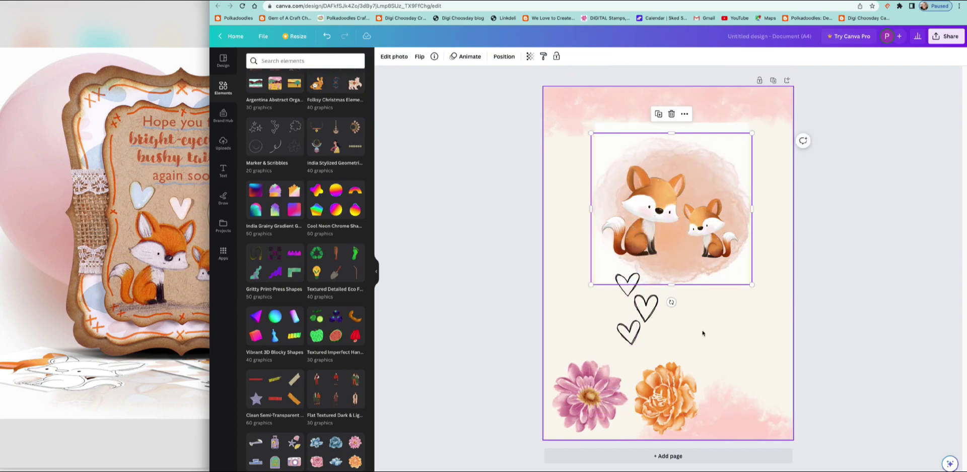
left_click_drag(633, 327, 707, 178)
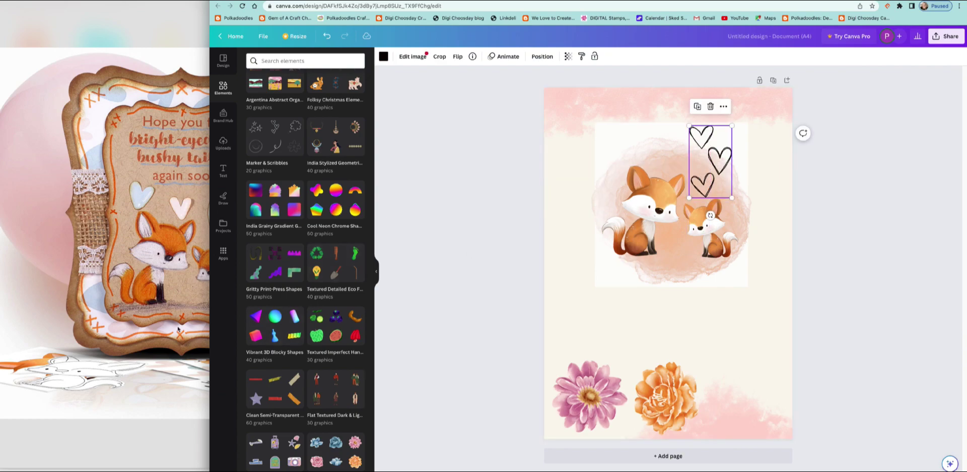
Step: Shrink the three-heart outline slightly and lower both foxes on the watercolour panel, keeping the hearts above the small fox
left_click(168, 319)
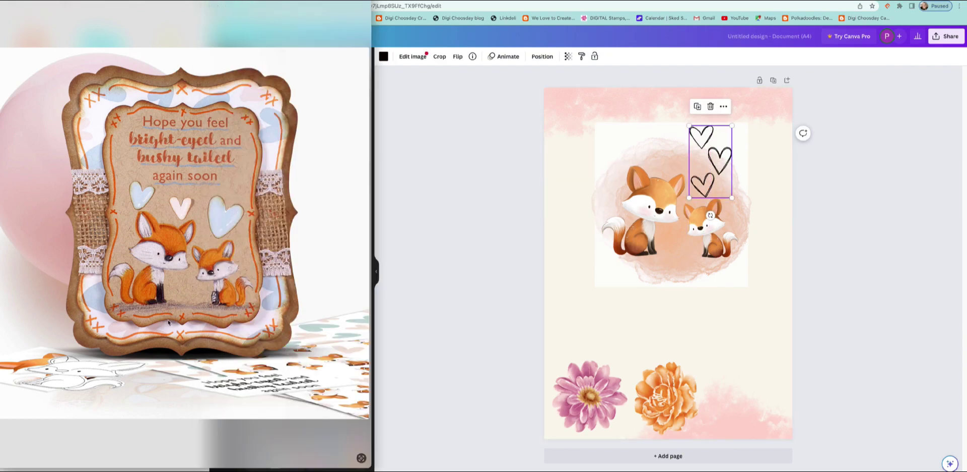
left_click(732, 128)
left_click_drag(733, 127, 723, 142)
left_click(646, 224)
left_click_drag(645, 224, 649, 226)
left_click_drag(718, 231, 721, 243)
left_click_drag(716, 169, 735, 141)
left_click(764, 286)
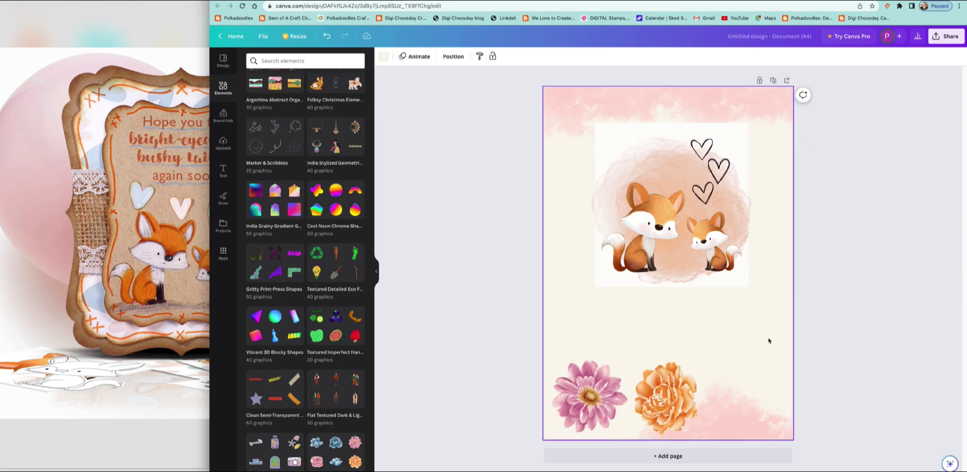
left_click(677, 408)
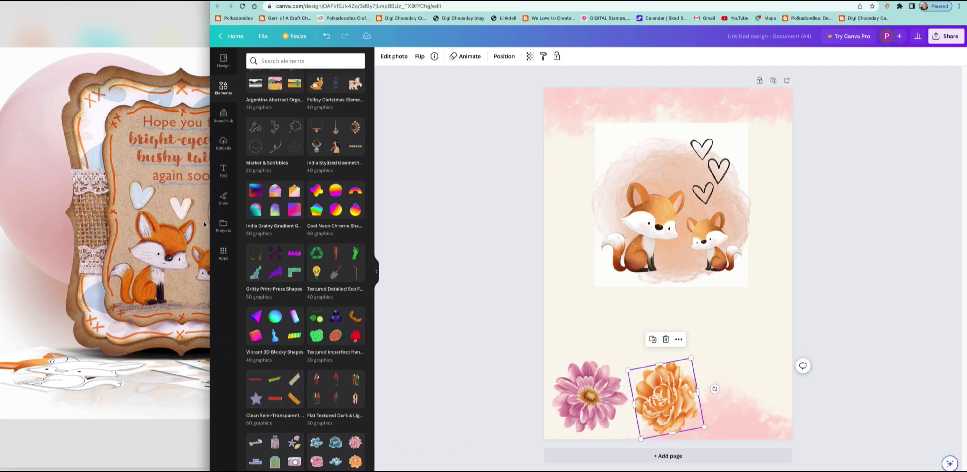
Step: Add the pink leafy branch from the Intricate Foliage collection, shrink and rotate it upright, and place it at the panel's upper left
left_click_drag(372, 373, 371, 426)
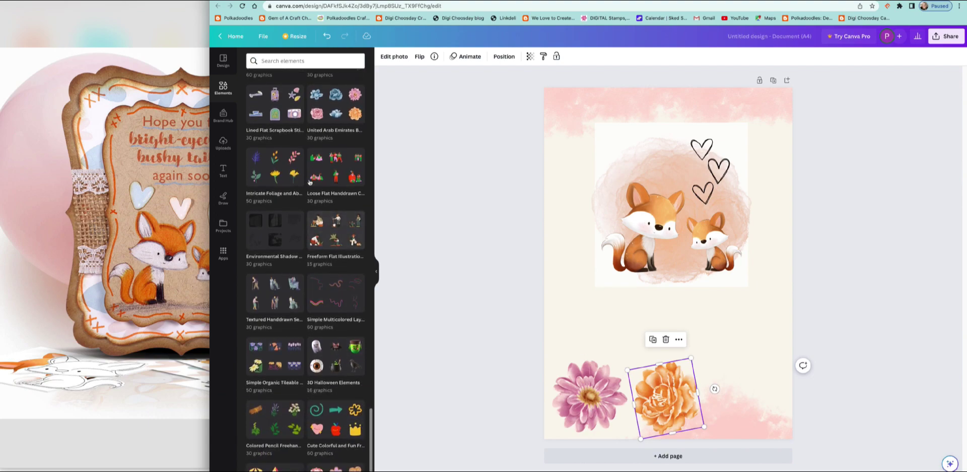
left_click_drag(294, 157, 596, 268)
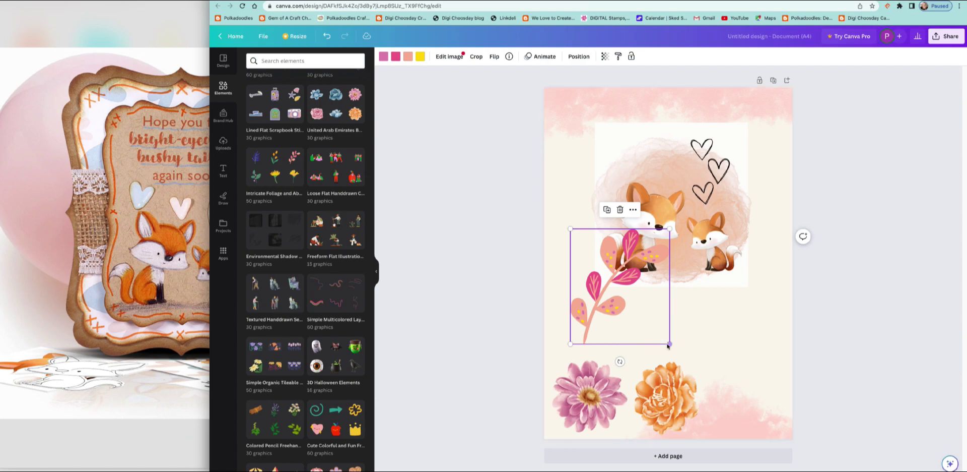
left_click_drag(670, 344, 639, 286)
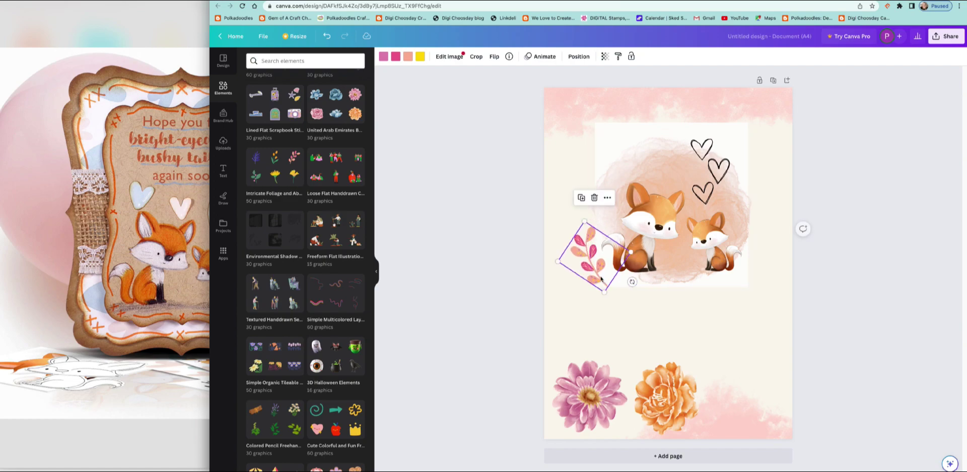
left_click_drag(578, 257, 597, 179)
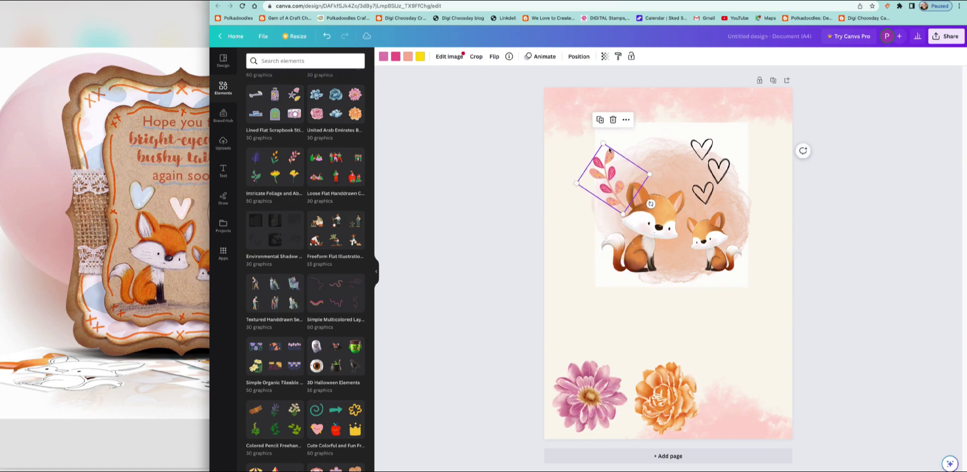
left_click_drag(651, 203, 636, 218)
Step: Duplicate the leafy branch, flip the copy horizontally, rotate it upright and place it on the right side of the watercolour panel
left_click_drag(612, 180, 751, 194)
left_click(608, 114)
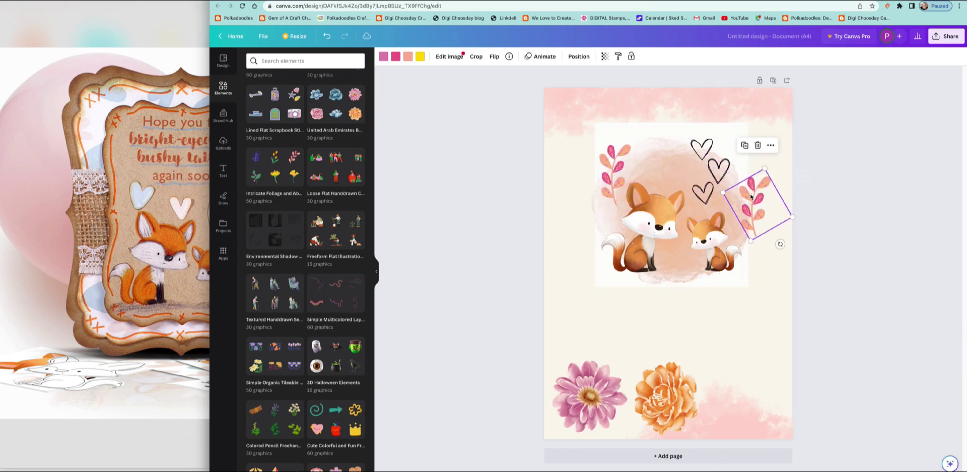
left_click(495, 58)
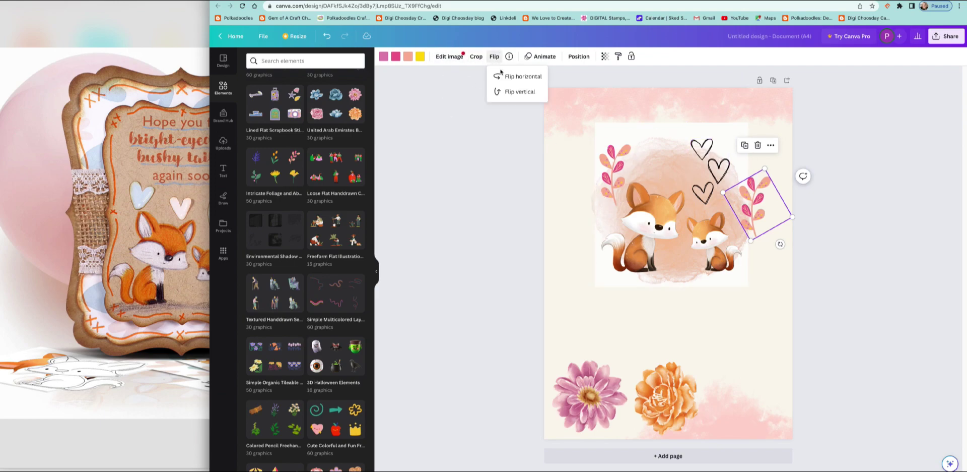
left_click(519, 76)
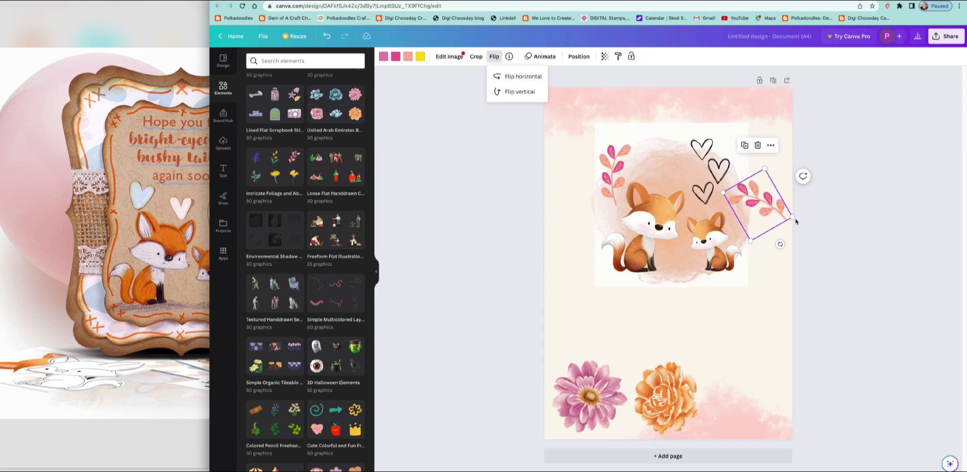
left_click_drag(780, 244, 718, 244)
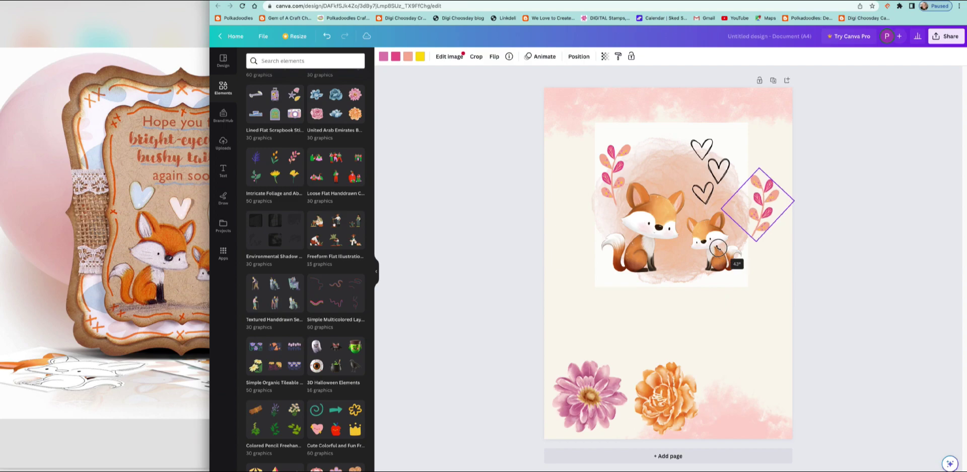
left_click_drag(765, 202, 751, 190)
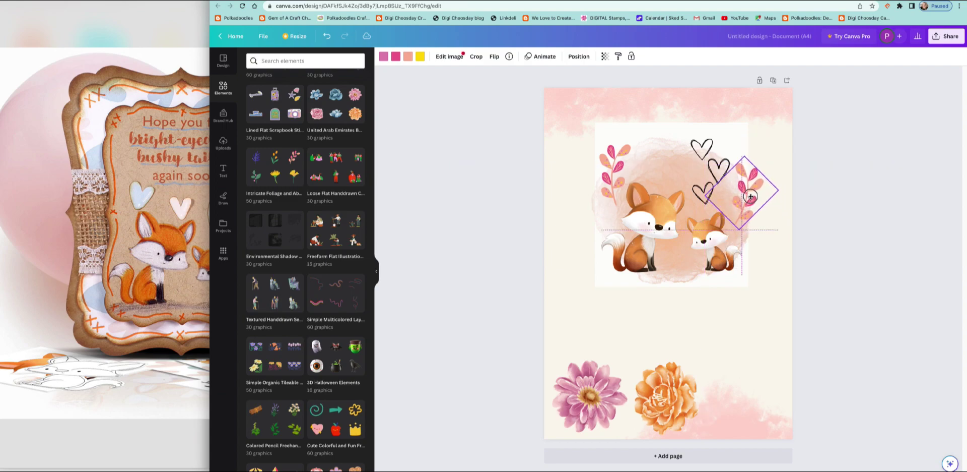
Step: Shrink the three-heart outline above the small fox, and raise and rotate the right branch to mirror the left one
left_click_drag(708, 143, 707, 176)
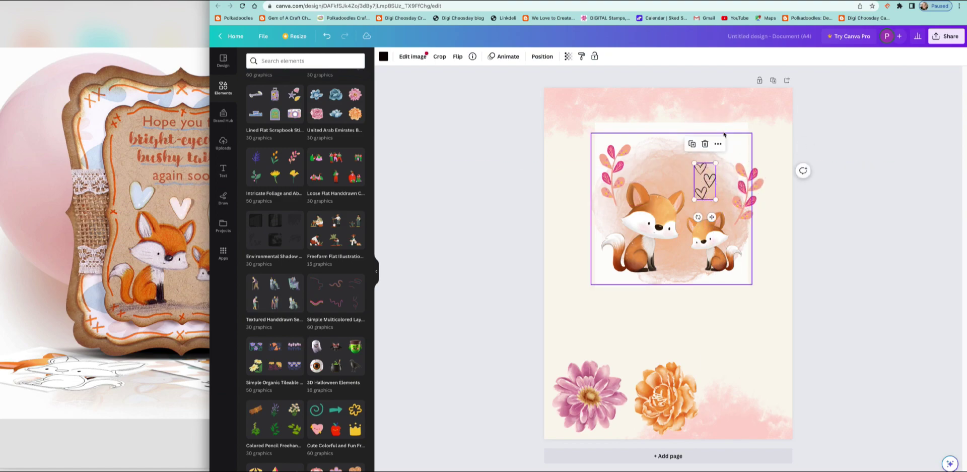
left_click(819, 341)
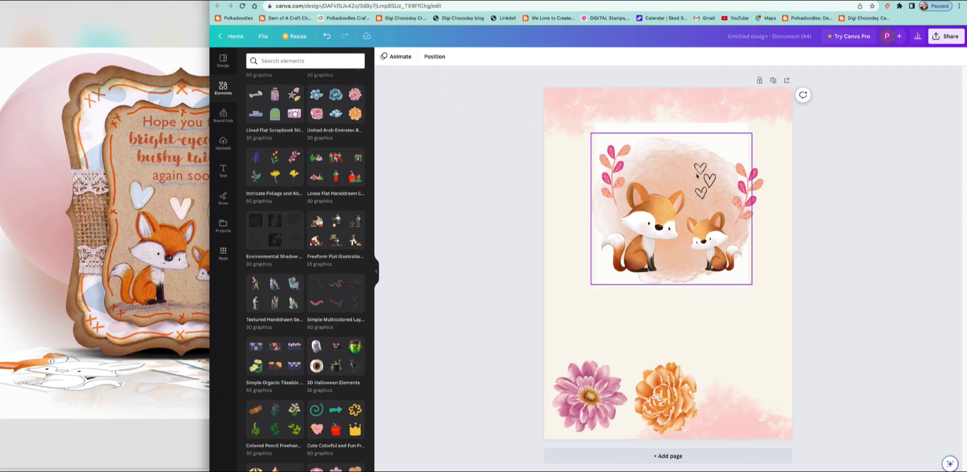
left_click_drag(748, 179, 736, 162)
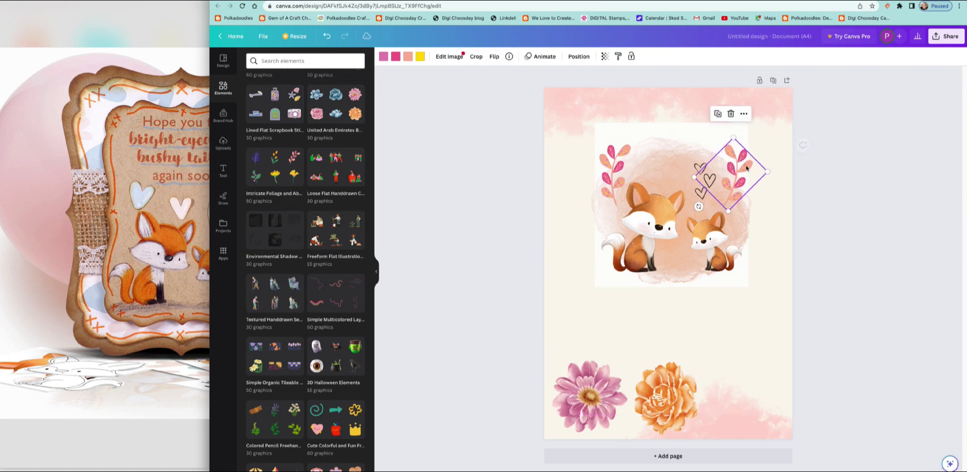
left_click_drag(699, 206, 713, 215)
left_click_drag(740, 179, 738, 176)
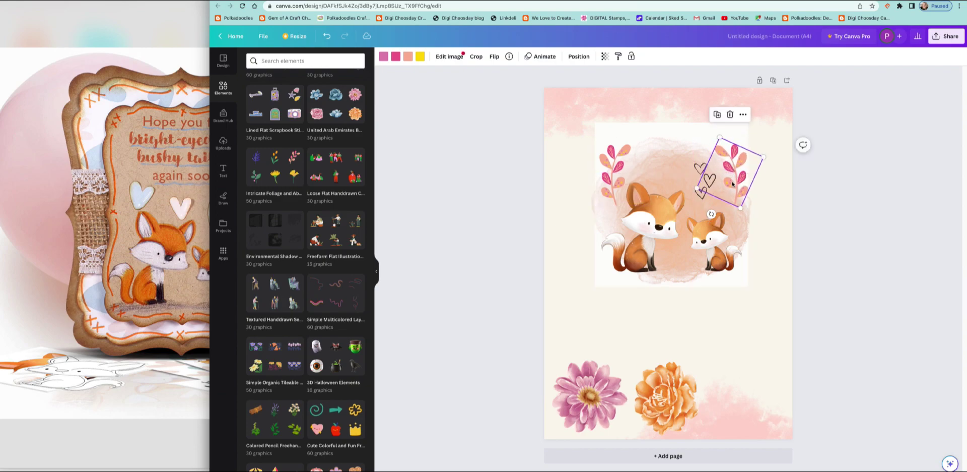
left_click(749, 330)
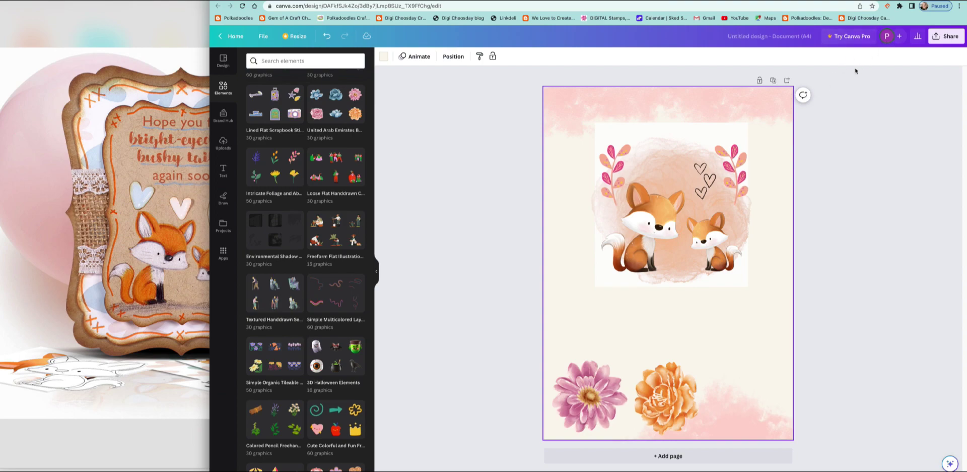
left_click(826, 117)
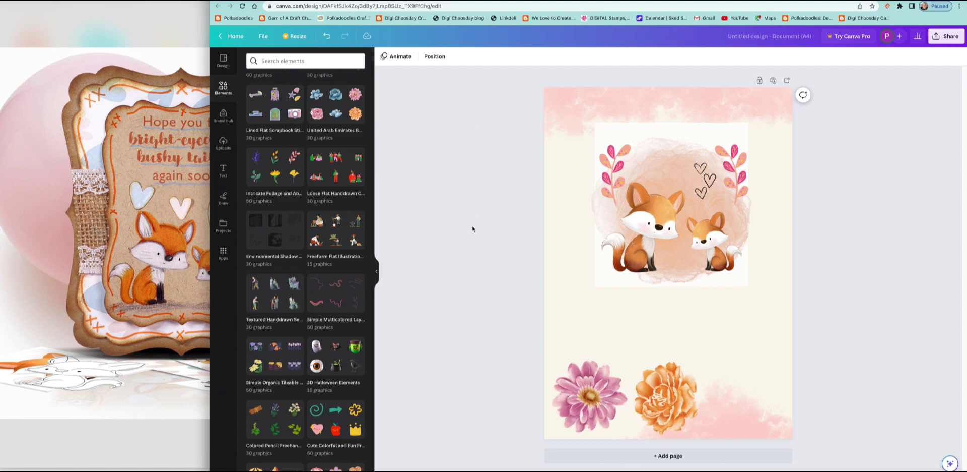
Step: View the recent designs on the home page and reopen the A4 document design
left_click(224, 59)
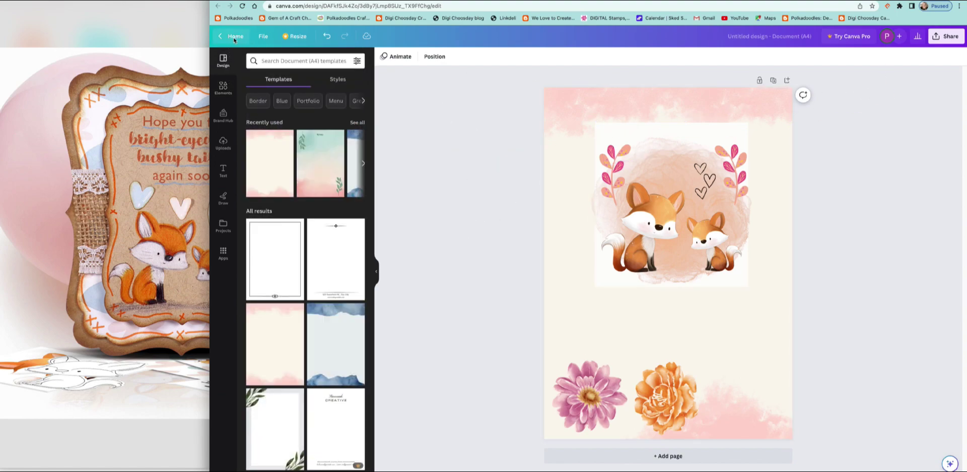
left_click(234, 38)
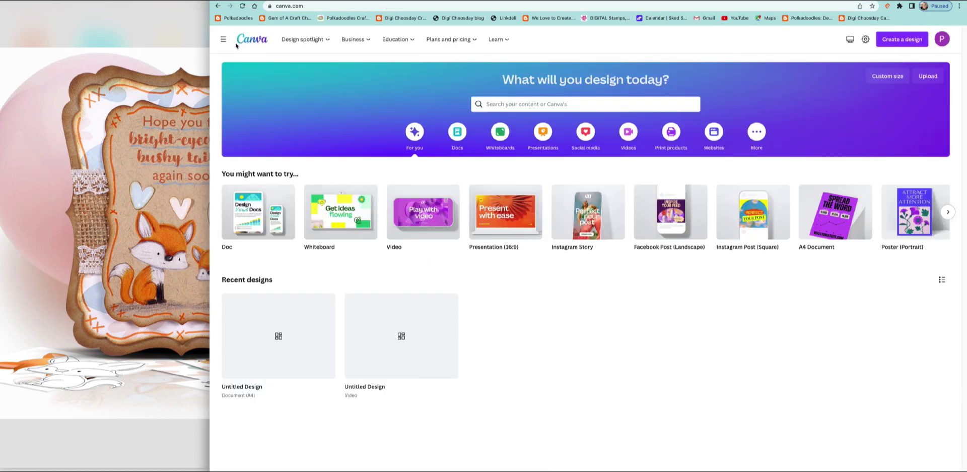
left_click(278, 336)
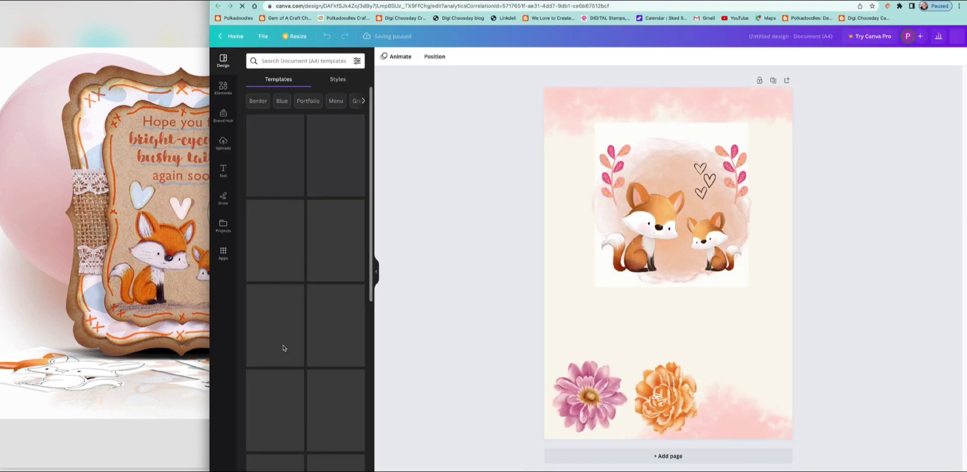
left_click(901, 36)
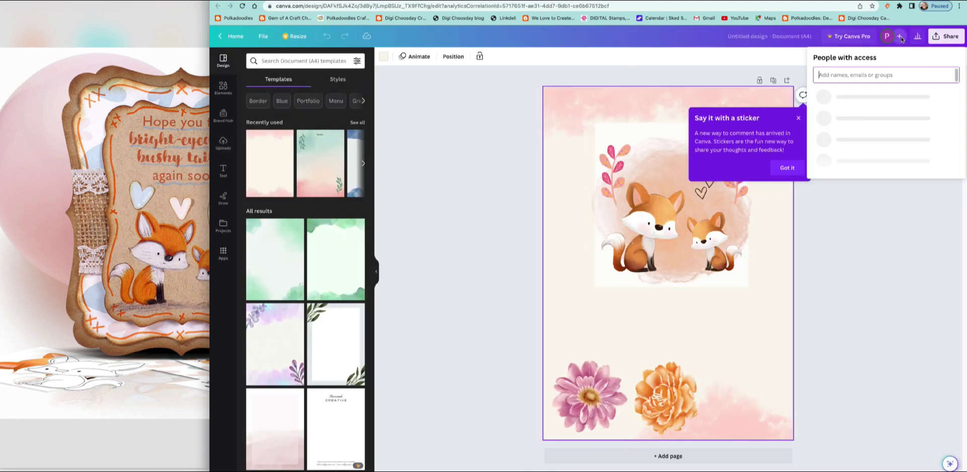
left_click(919, 38)
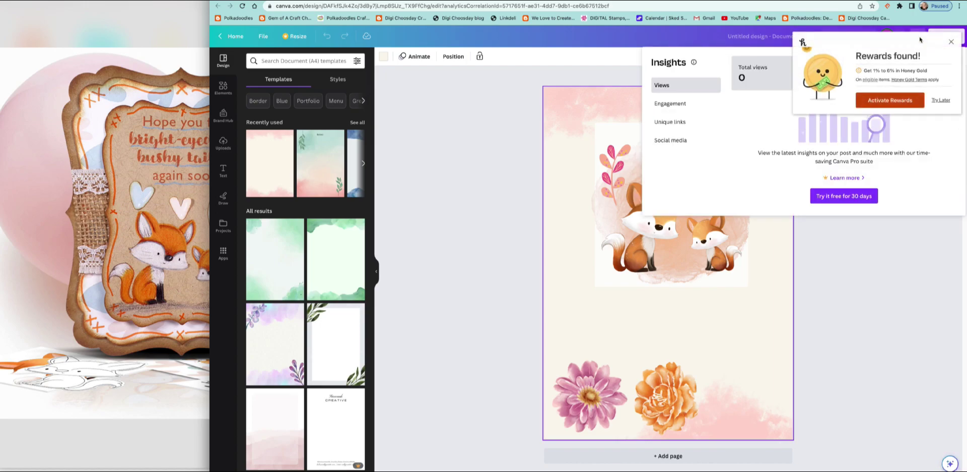
left_click(463, 156)
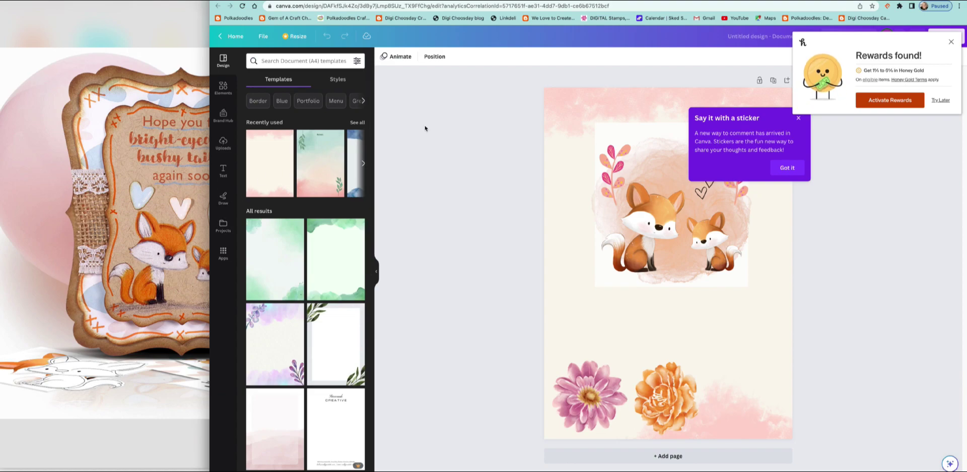
left_click(263, 36)
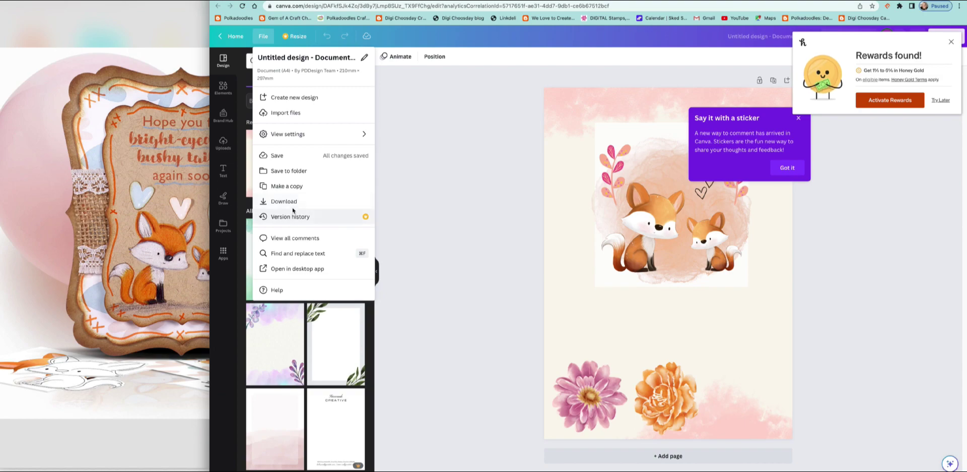
left_click(530, 191)
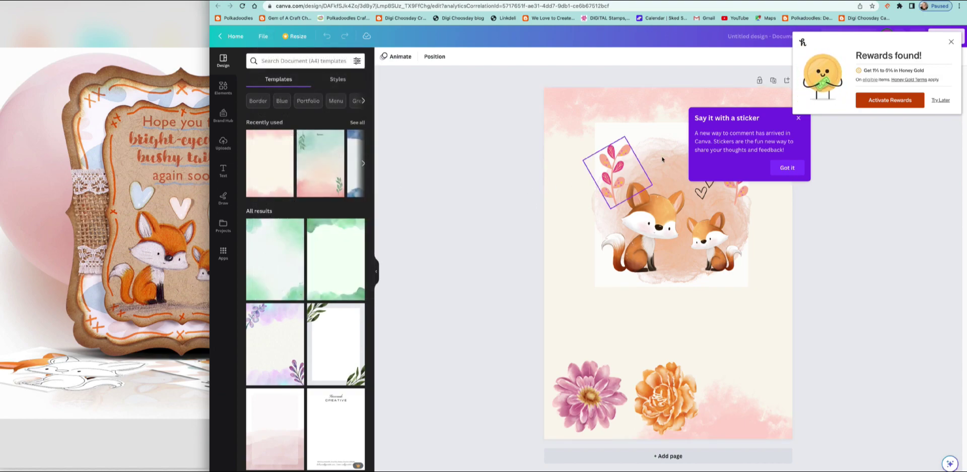
Step: Dismiss the rewards offer, look over the sharing options and open the download settings for the design
left_click(951, 41)
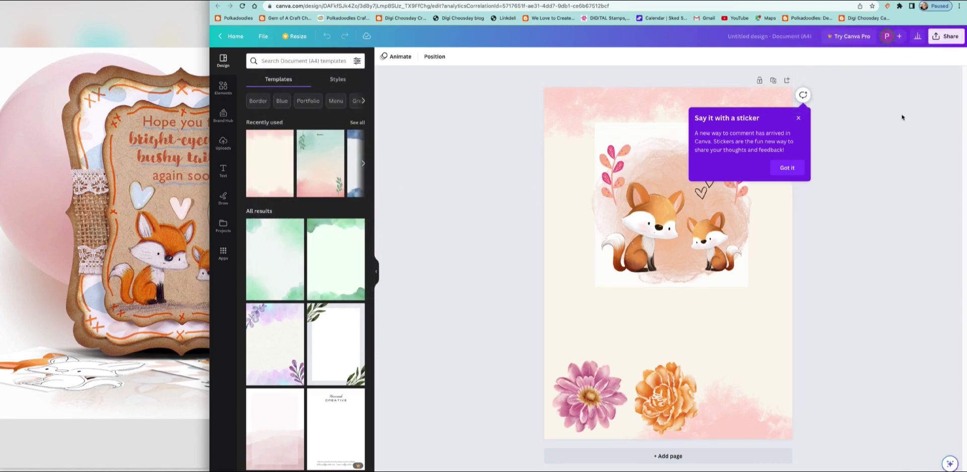
left_click(945, 36)
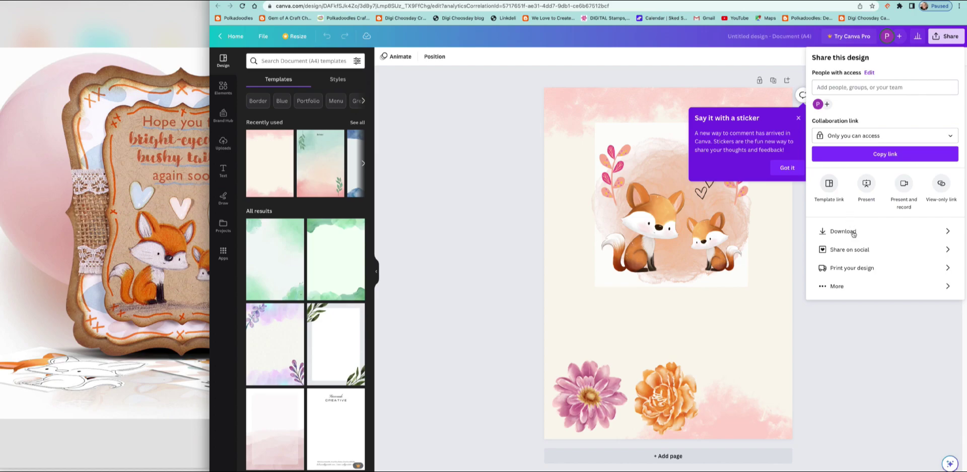
left_click(831, 290)
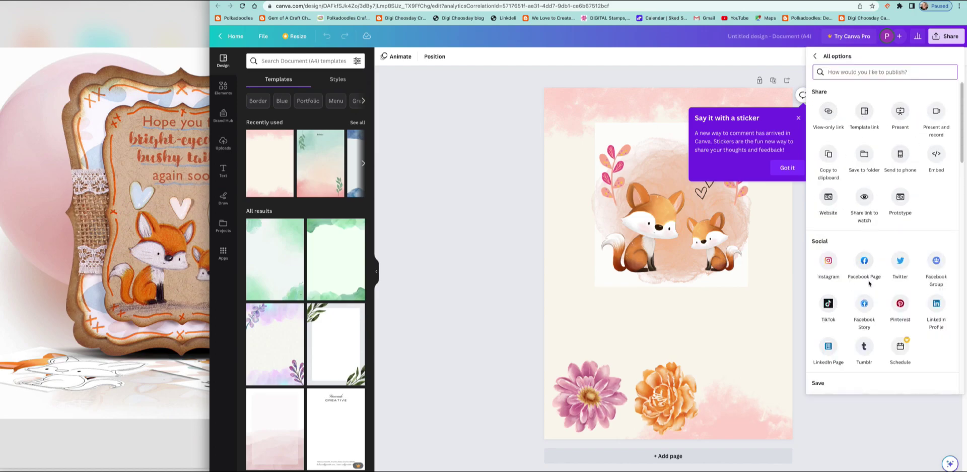
left_click(947, 36)
left_click(948, 36)
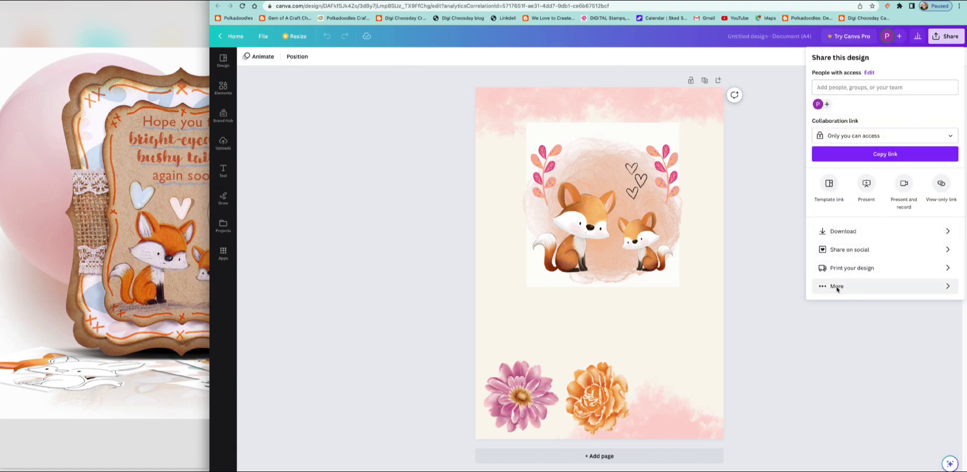
left_click(842, 233)
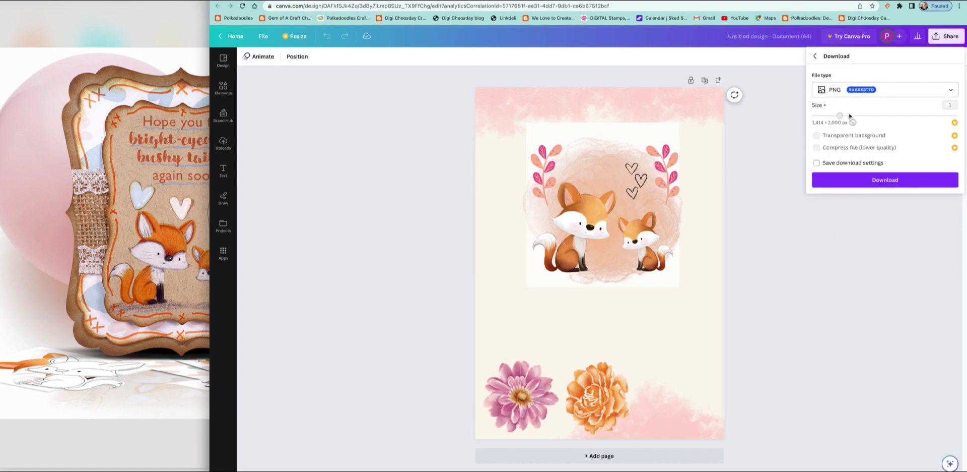
Step: Try to change the PNG download size and enable a transparent background, closing each Canva Pro offer
left_click(844, 117)
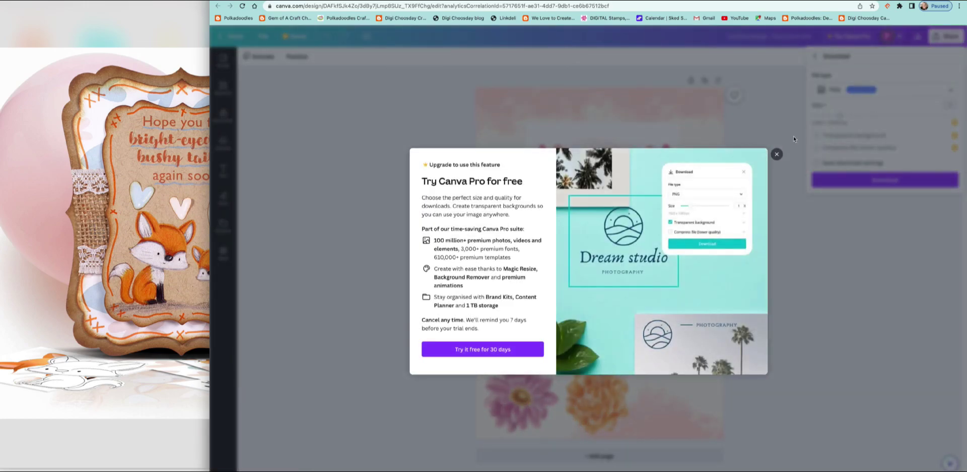
left_click(777, 154)
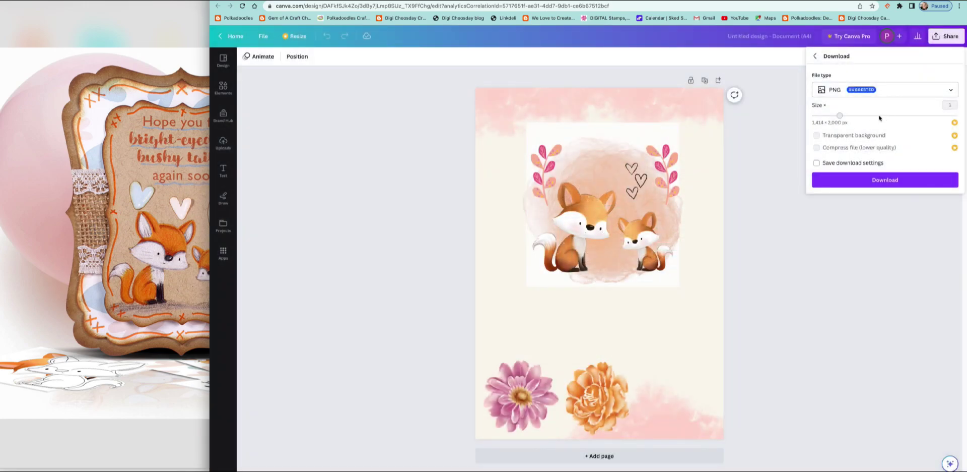
left_click(880, 116)
left_click(778, 154)
left_click(817, 135)
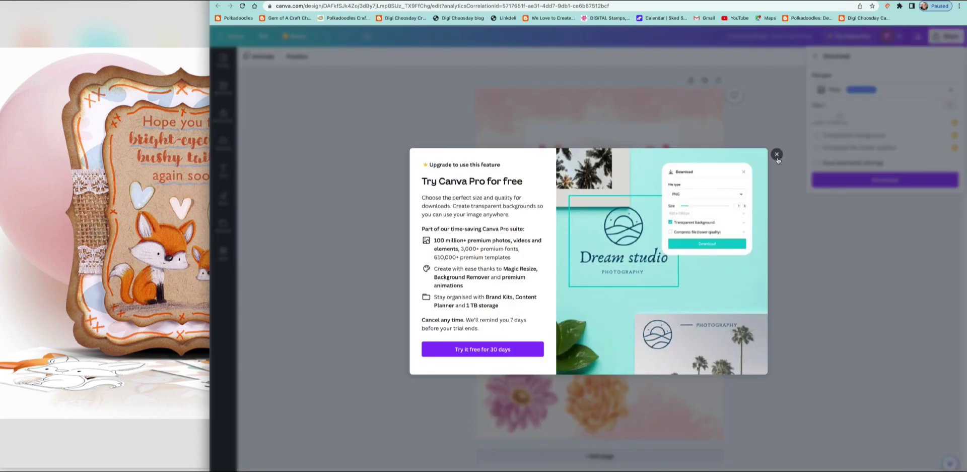
left_click(777, 154)
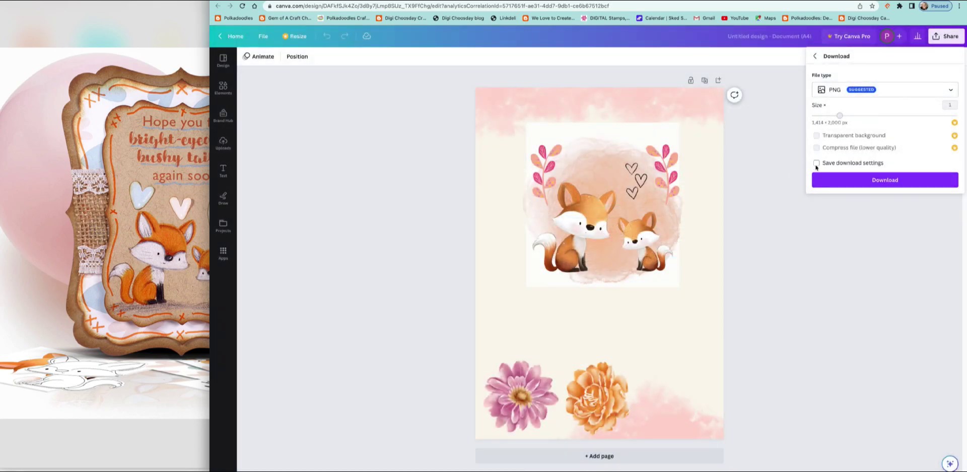
Step: Review the available file types, keep PNG as the format and download the design
left_click(889, 92)
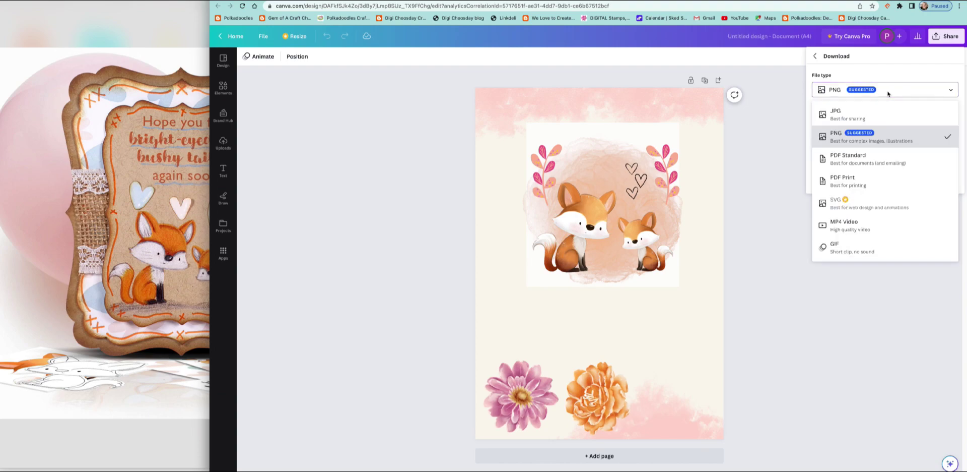
left_click(836, 138)
left_click(840, 185)
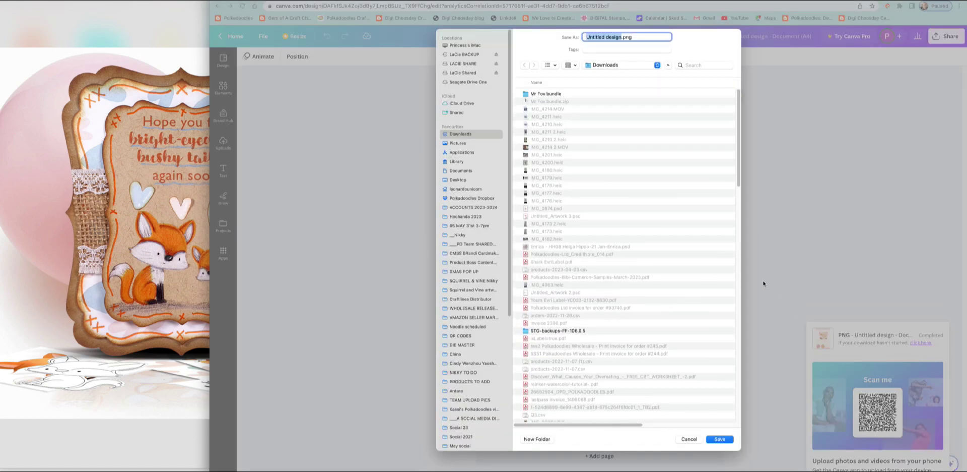
Step: Save the downloaded design in the Mr Fox bundle folder under the name "fox card"
double_click(547, 93)
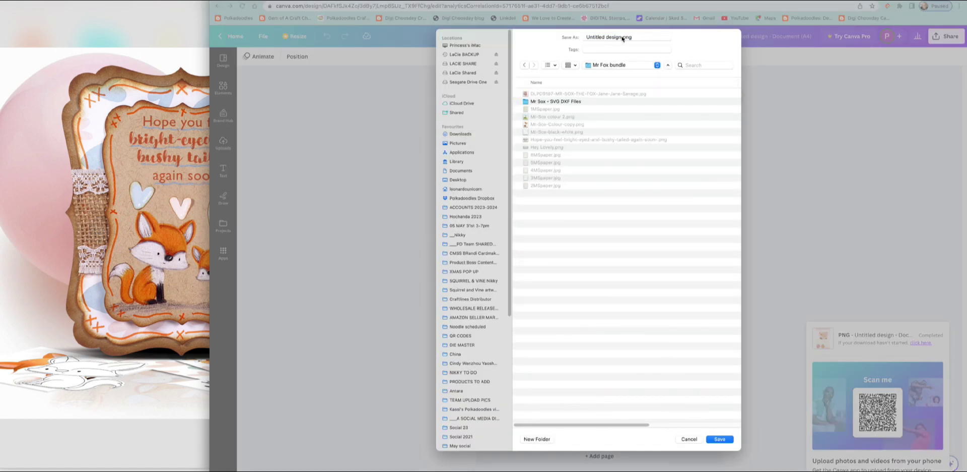
left_click_drag(622, 38, 578, 40)
type("fox card")
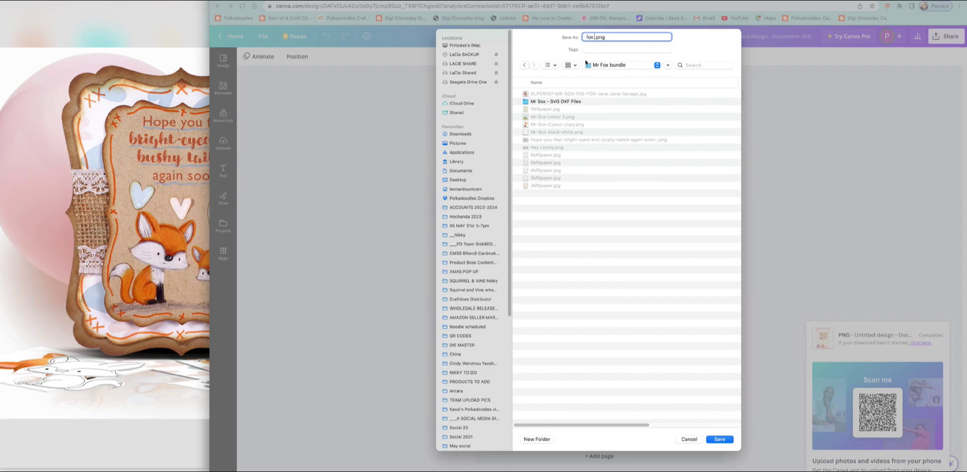
key("Return")
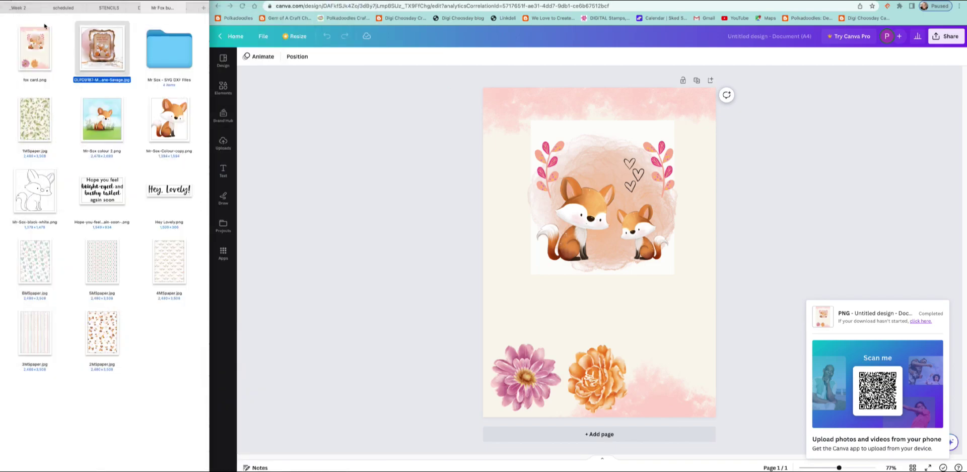
Step: Preview the saved fox card.png at large size from its folder, and close the preview
left_click(50, 58)
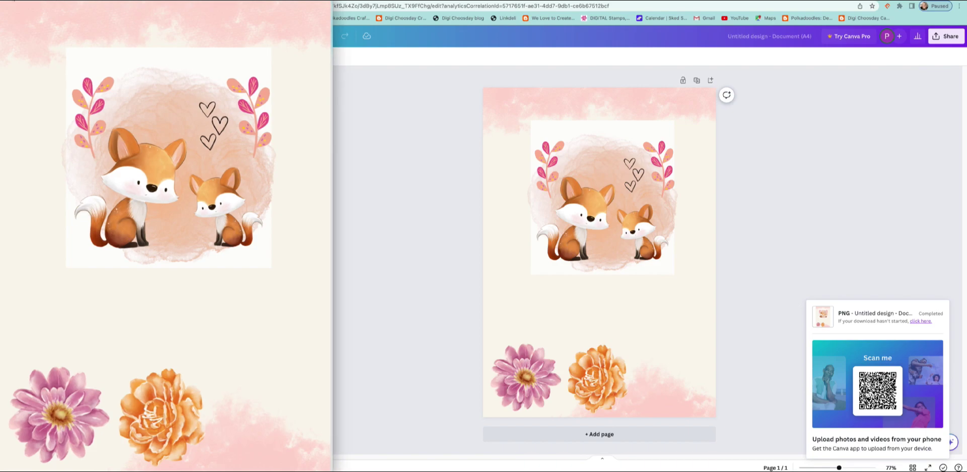
key("space")
left_click(286, 157)
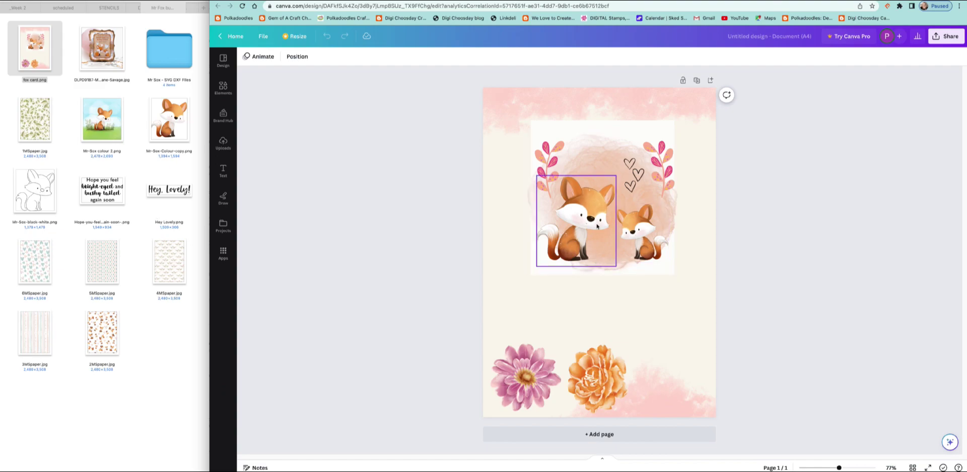
Step: Try the small fox closer to the large fox and return it to its place beside it
mouse_move(633, 236)
left_mouse_down()
mouse_move(610, 241)
mouse_move(626, 222)
mouse_move(636, 240)
mouse_move(623, 241)
left_mouse_up()
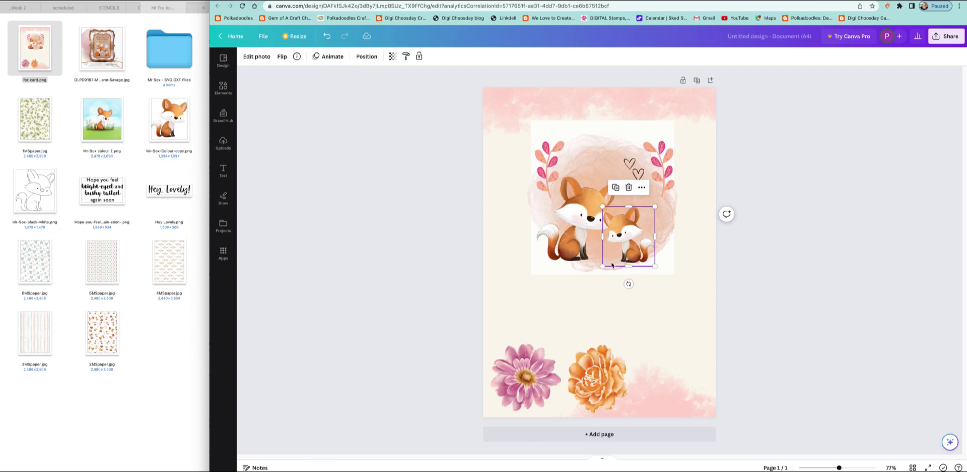
left_click_drag(630, 244, 643, 241)
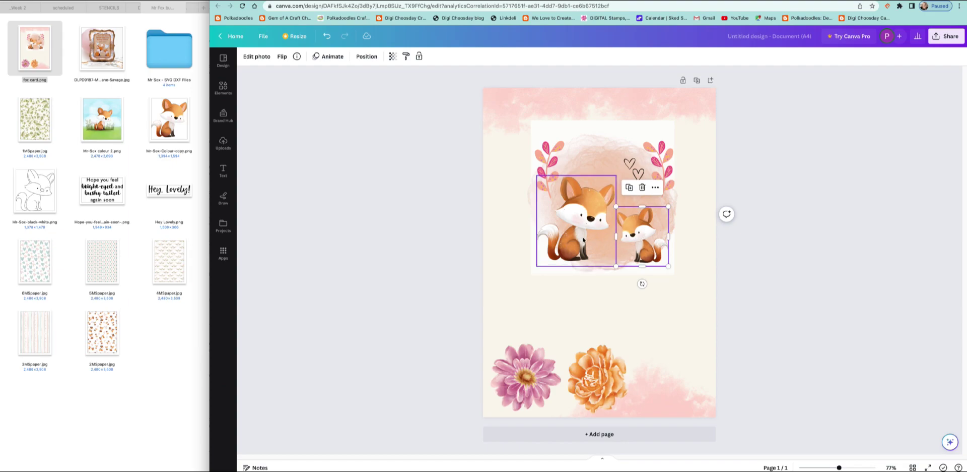
Step: Add the Mr-Sox-black-white.png outline fox from the folder to the page, shrink it and place it over the small fox
left_click_drag(35, 194, 605, 257)
left_click_drag(37, 203, 624, 314)
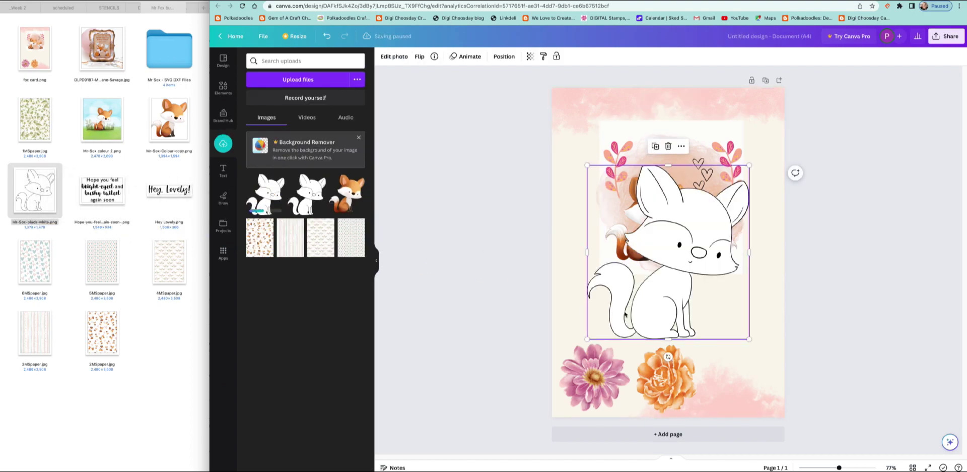
left_click_drag(749, 339, 665, 288)
left_click_drag(645, 237, 715, 272)
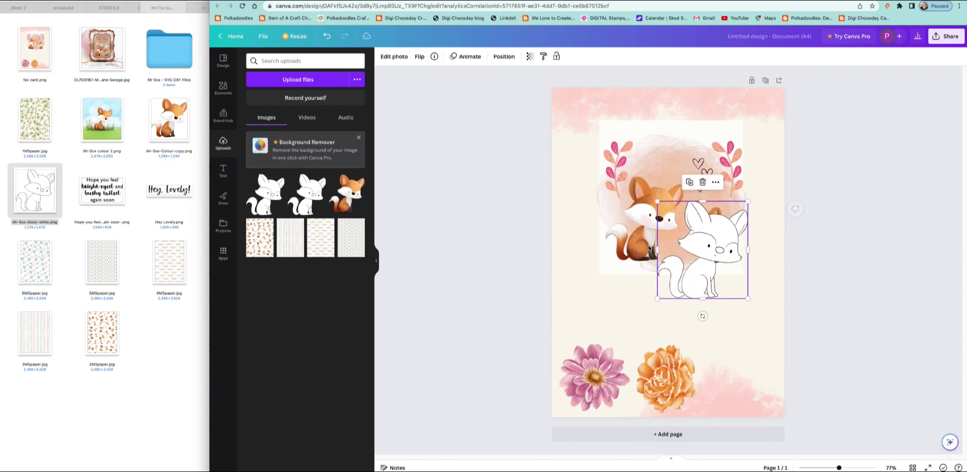
Step: Delete the coloured foxes and move the outline fox into the large fox's place on the watercolour panel
left_click(628, 247)
left_click_drag(629, 250, 655, 217)
key("Delete")
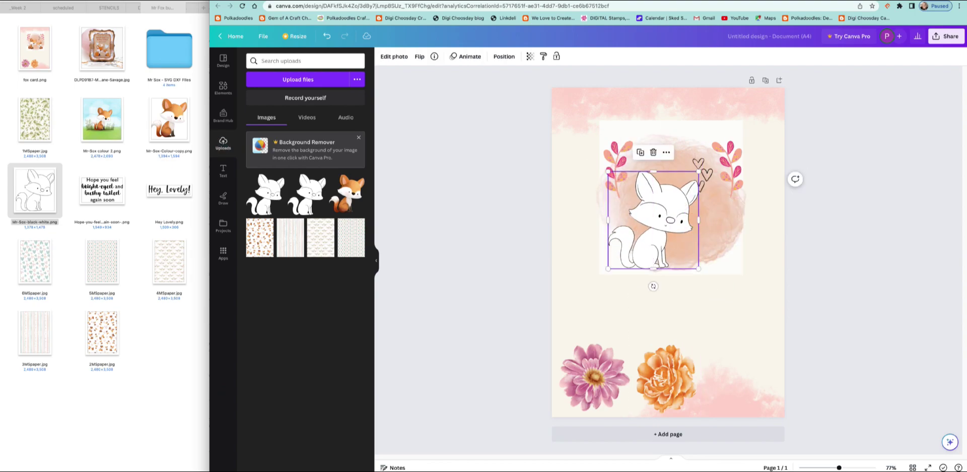
Step: Shrink the outline fox slightly and position it between the two leafy branches on the watercolour circle
left_click_drag(699, 172, 685, 191)
left_click_drag(651, 227, 663, 221)
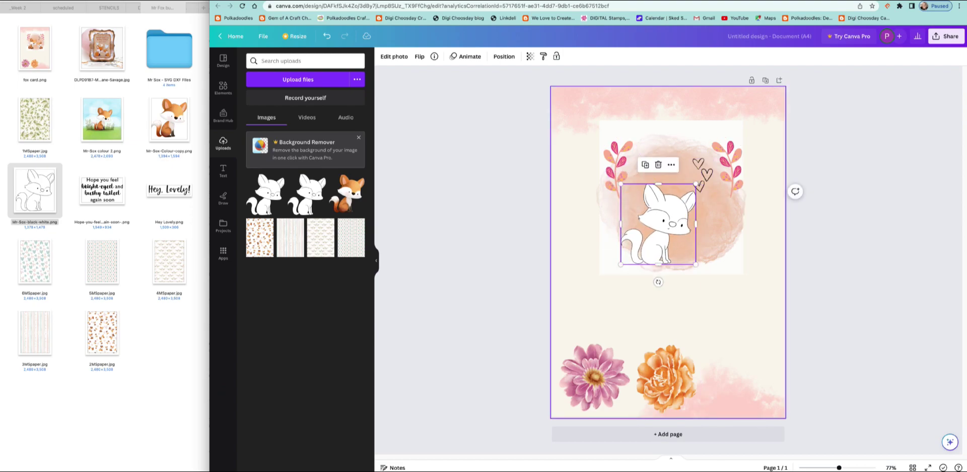
left_click(721, 304)
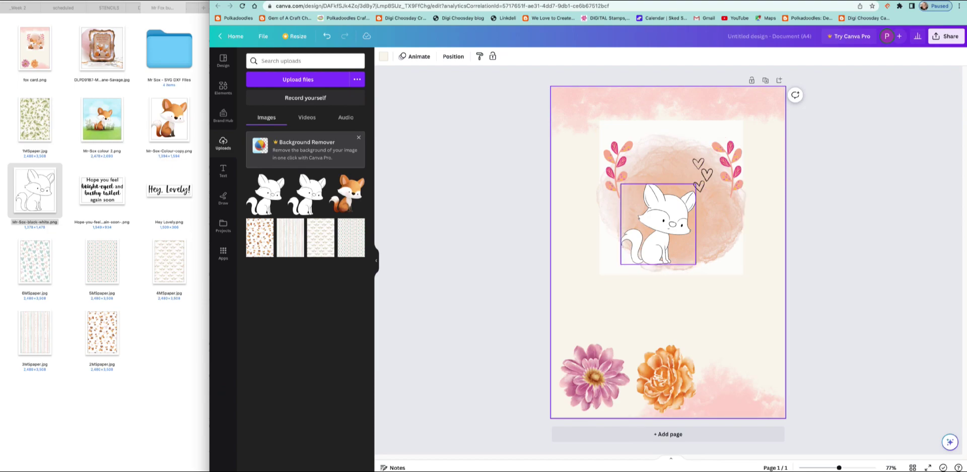
left_click(655, 226)
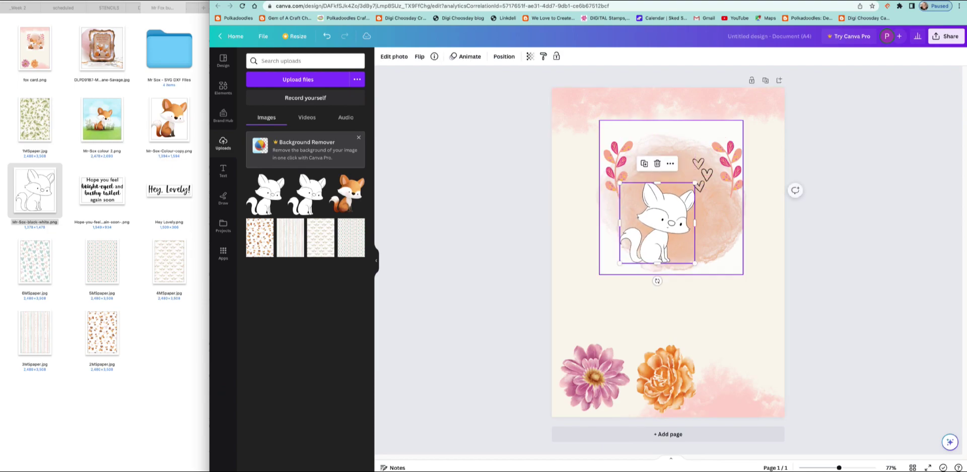
left_click_drag(655, 227, 653, 224)
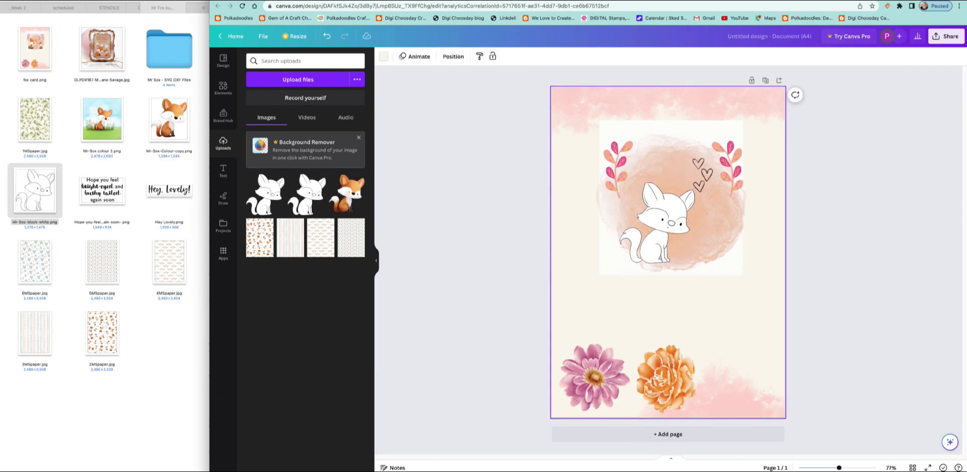